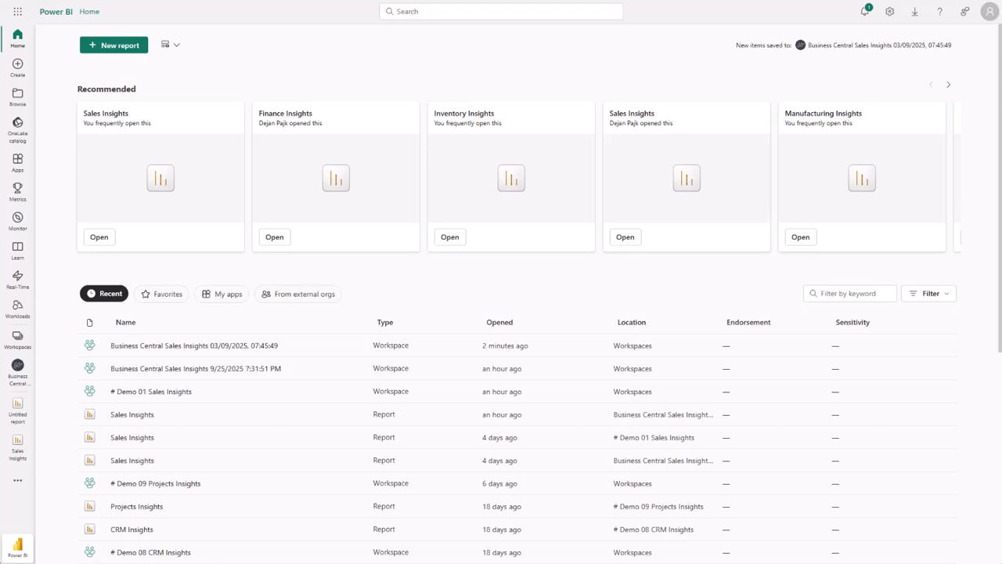
# Create a new report from the Sales Insights semantic model in the Business Central Sales Insights 03/09/2025, 07:45:49 workspace.
pyautogui.click(213, 345)
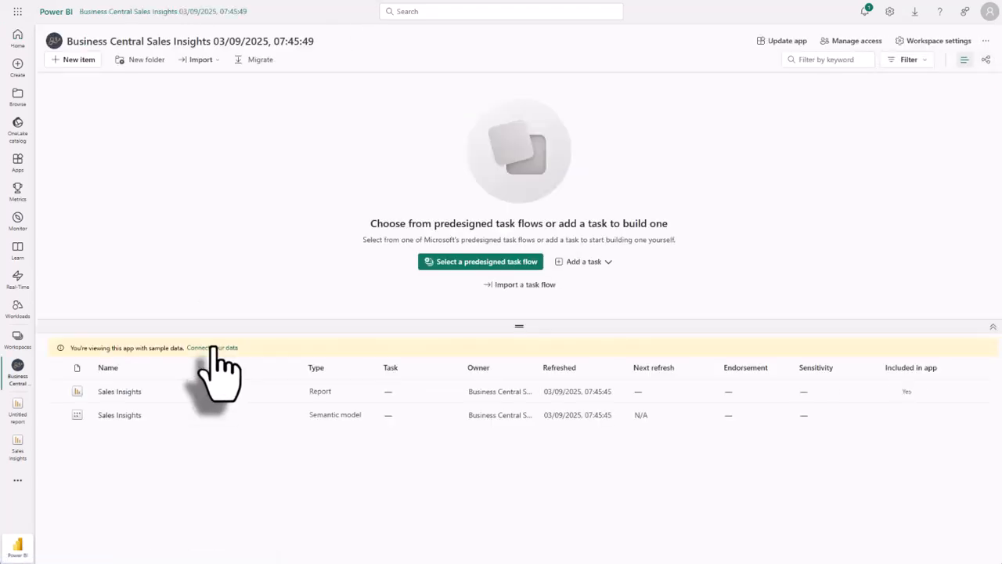
pyautogui.click(293, 415)
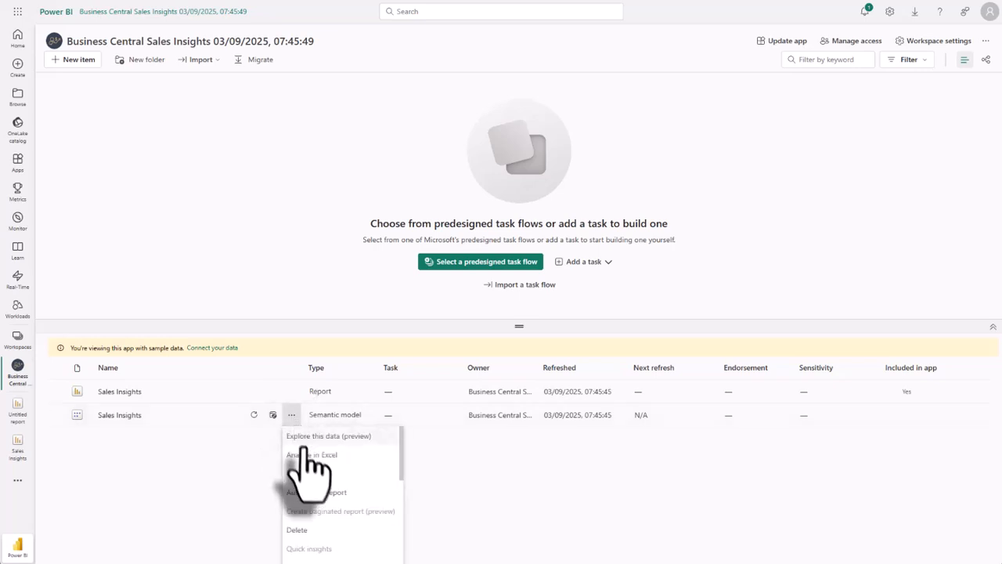
pyautogui.click(313, 473)
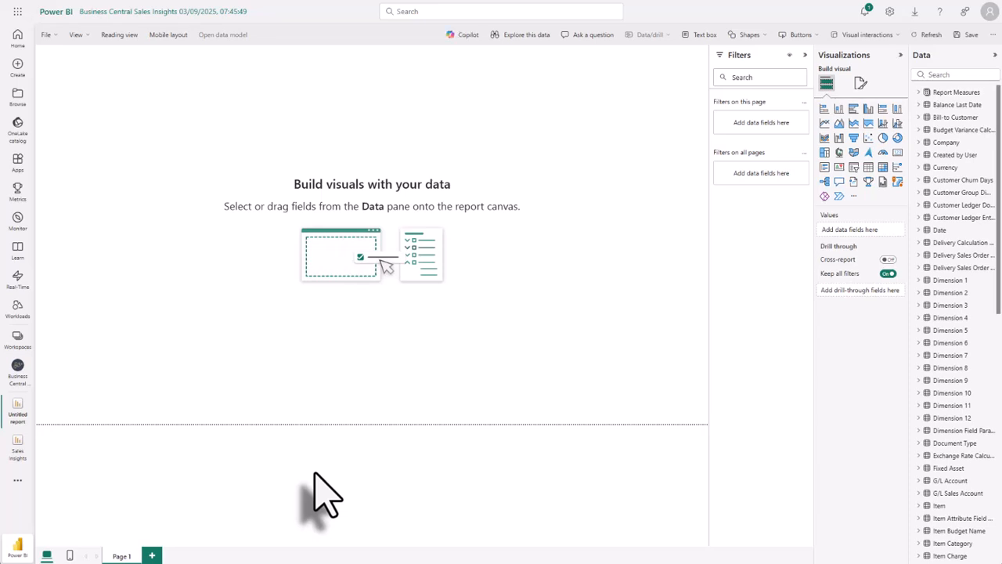
# Add a line chart to the blank page and plot the Item Profit (LCY) measure from the Item Sales profit measures.
pyautogui.click(824, 123)
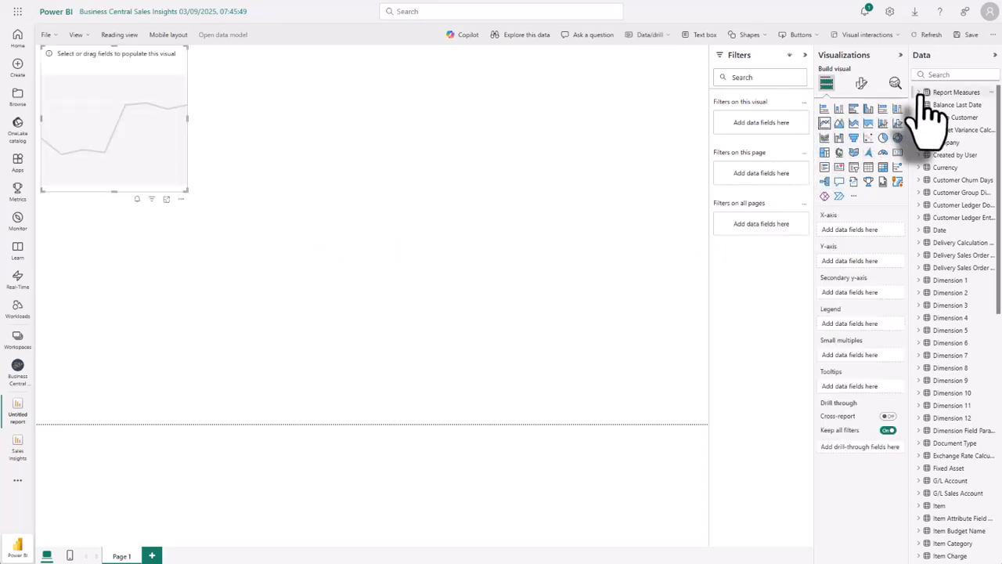
pyautogui.click(921, 93)
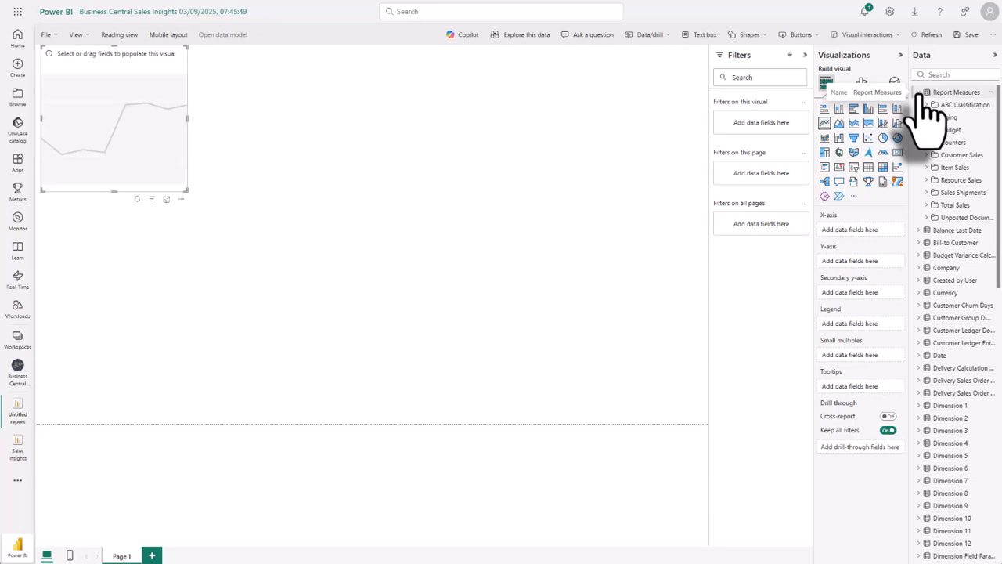
pyautogui.click(927, 168)
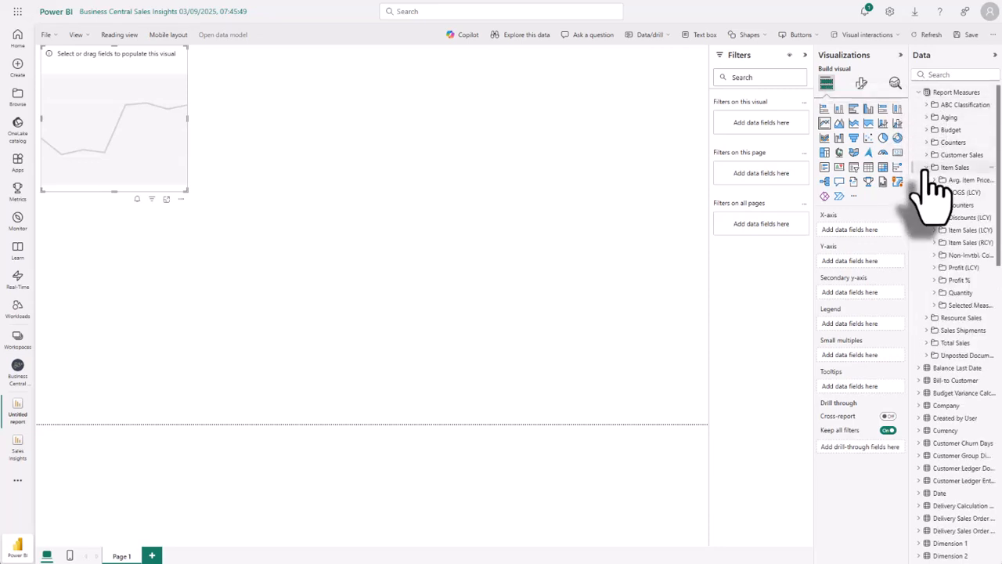
pyautogui.click(942, 267)
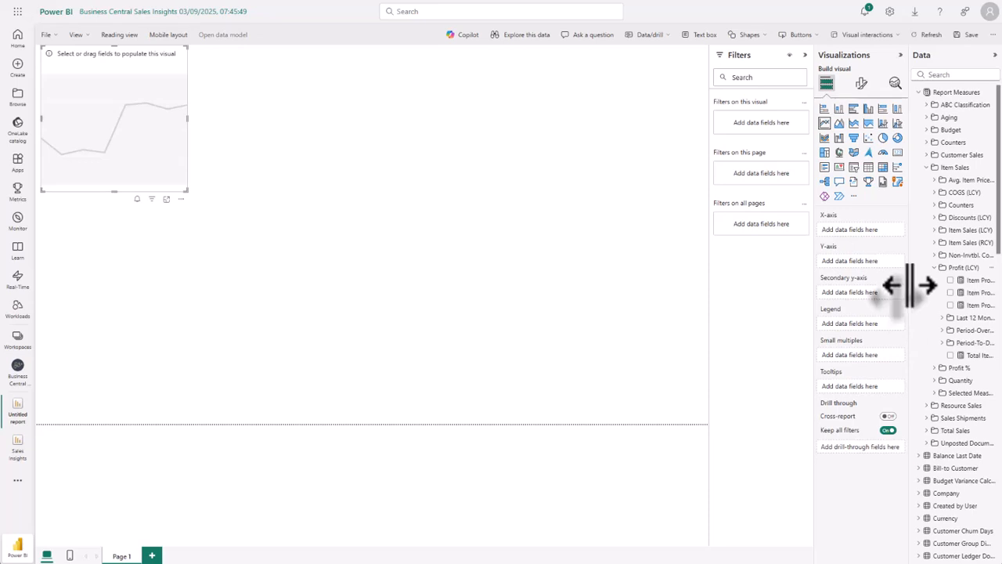
pyautogui.moveTo(909, 286); pyautogui.dragTo(888, 284)
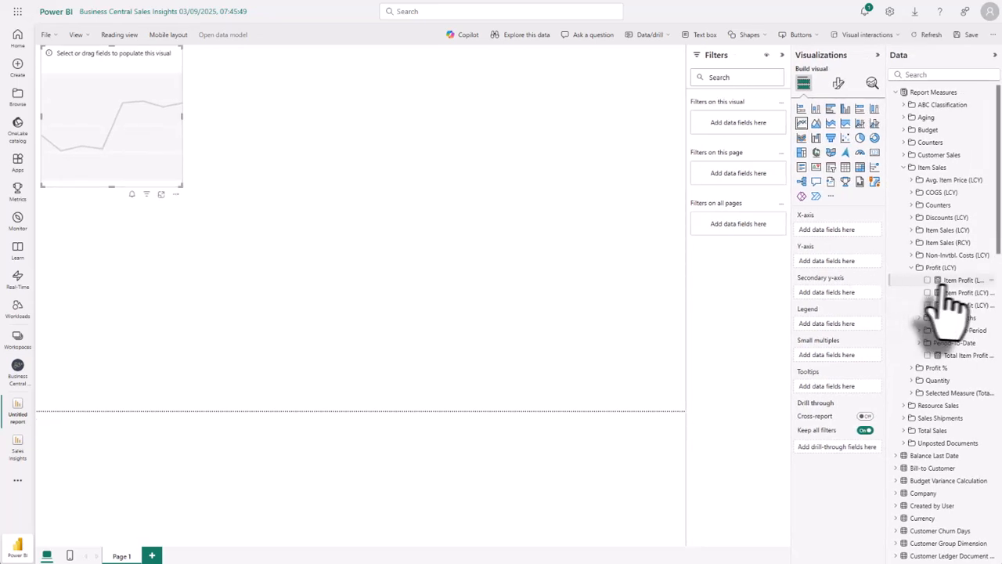
pyautogui.moveTo(950, 282); pyautogui.dragTo(154, 110)
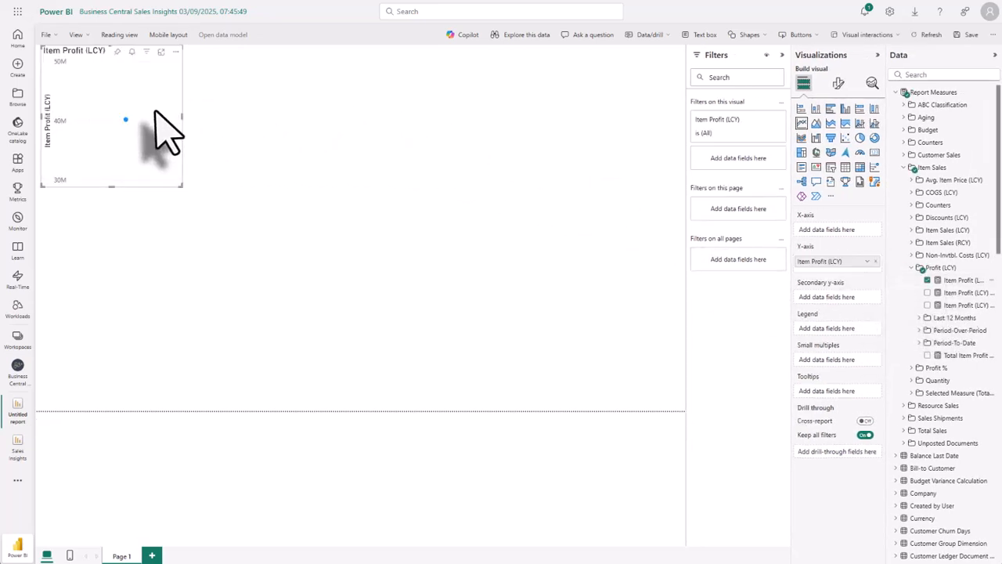
# Put Month Year from the Date table on the line chart's X-axis and widen the chart to the full page width.
pyautogui.scroll(-3, 935, 356)
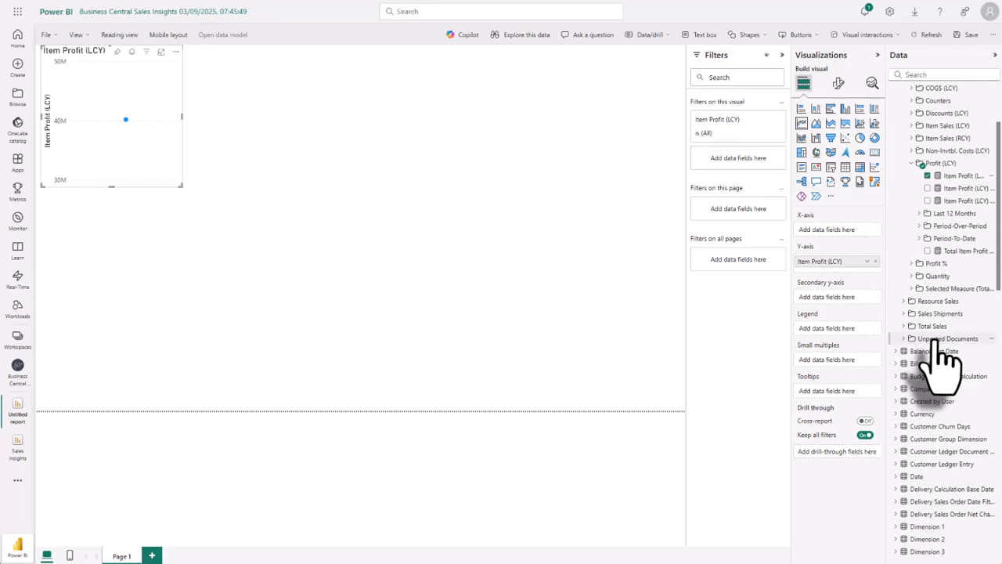
pyautogui.scroll(-3, 937, 343)
pyautogui.click(912, 372)
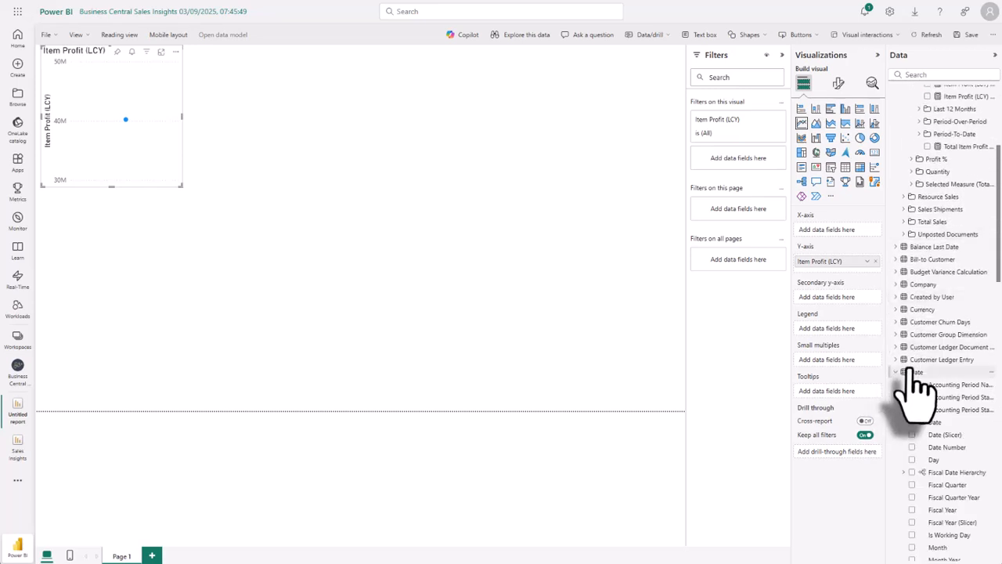
pyautogui.scroll(-3, 912, 368)
pyautogui.moveTo(944, 455); pyautogui.dragTo(407, 122)
pyautogui.moveTo(438, 168); pyautogui.dragTo(684, 150)
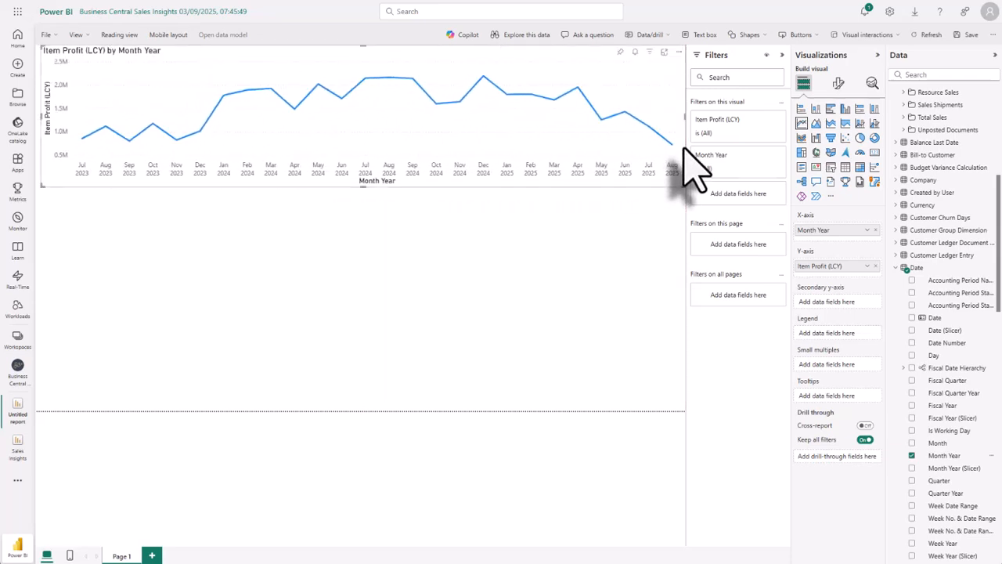
# Insert a matrix visual below the line chart and extend it down to the bottom edge of the page.
pyautogui.click(648, 228)
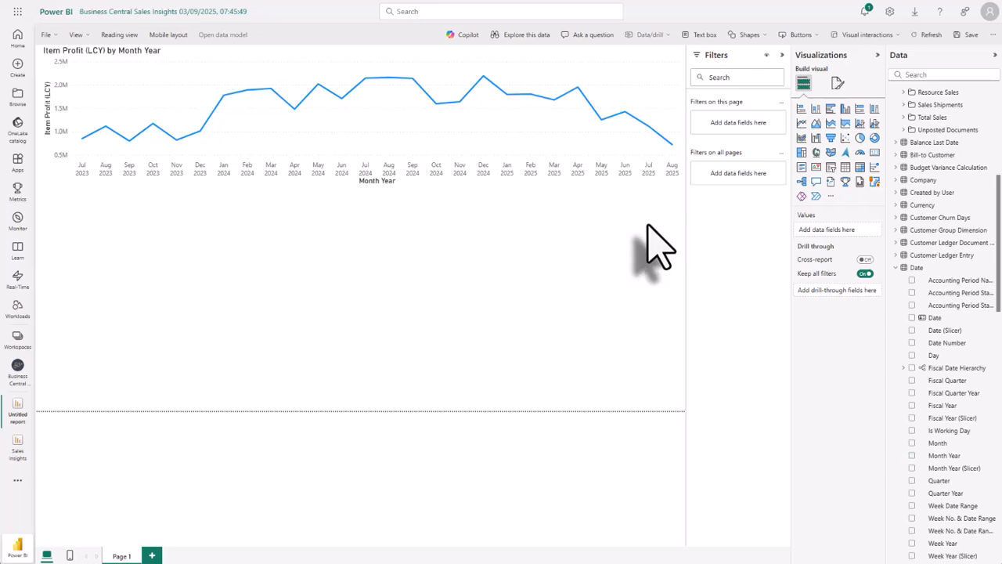
pyautogui.click(860, 167)
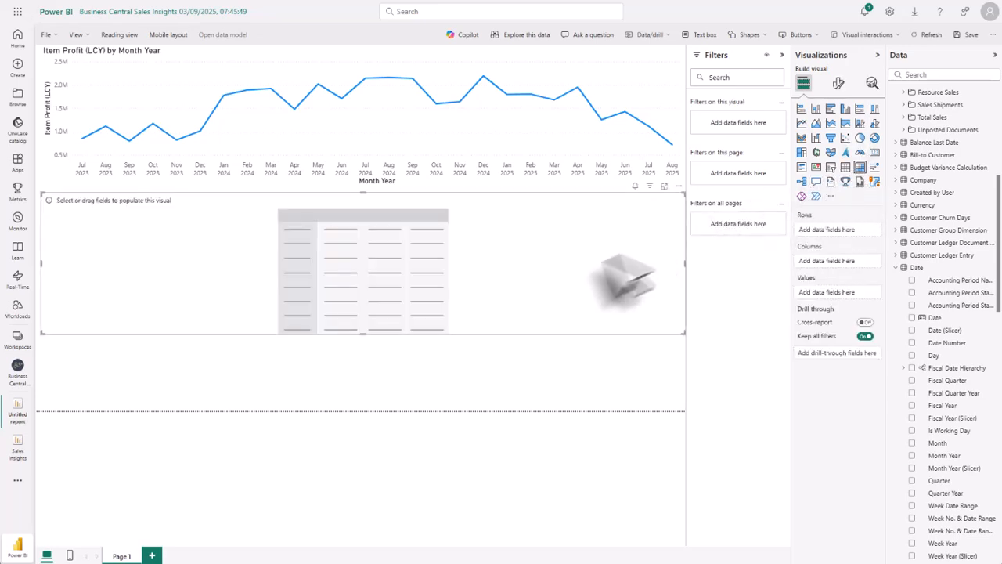
pyautogui.moveTo(363, 334); pyautogui.dragTo(364, 411)
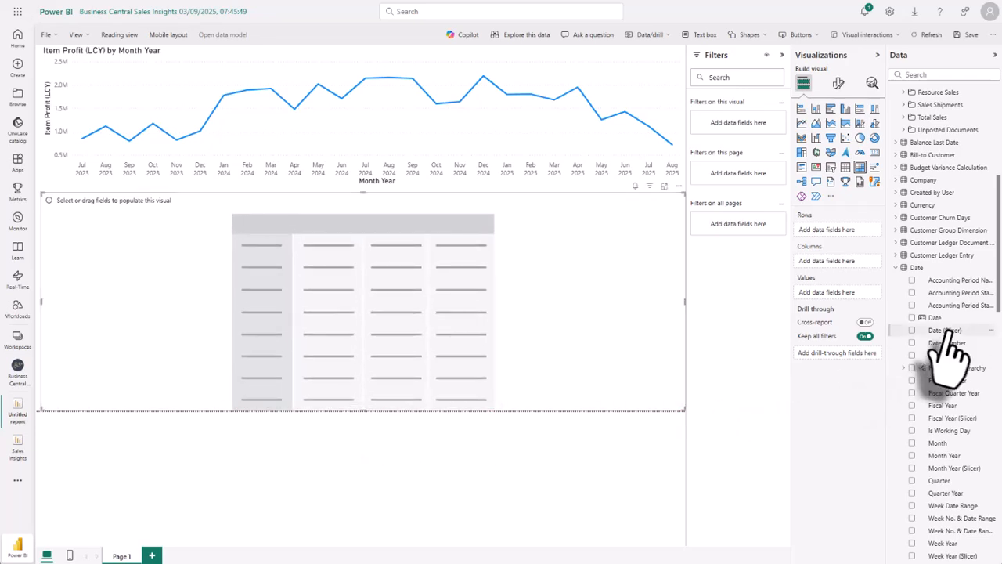
# Add Item No. & Description from the Item table to the matrix as rows.
pyautogui.scroll(-15, 951, 358)
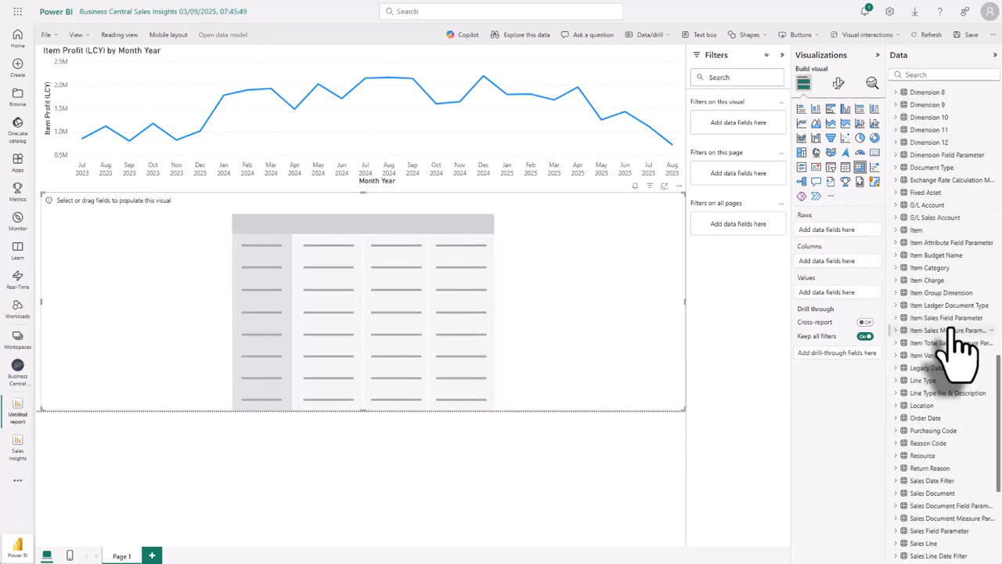
pyautogui.click(894, 230)
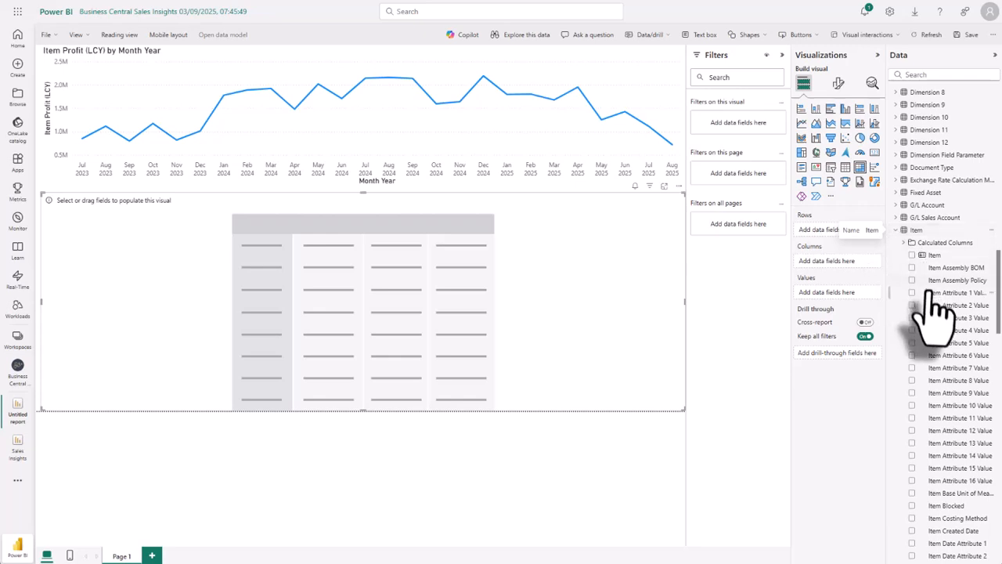
pyautogui.scroll(-10, 936, 305)
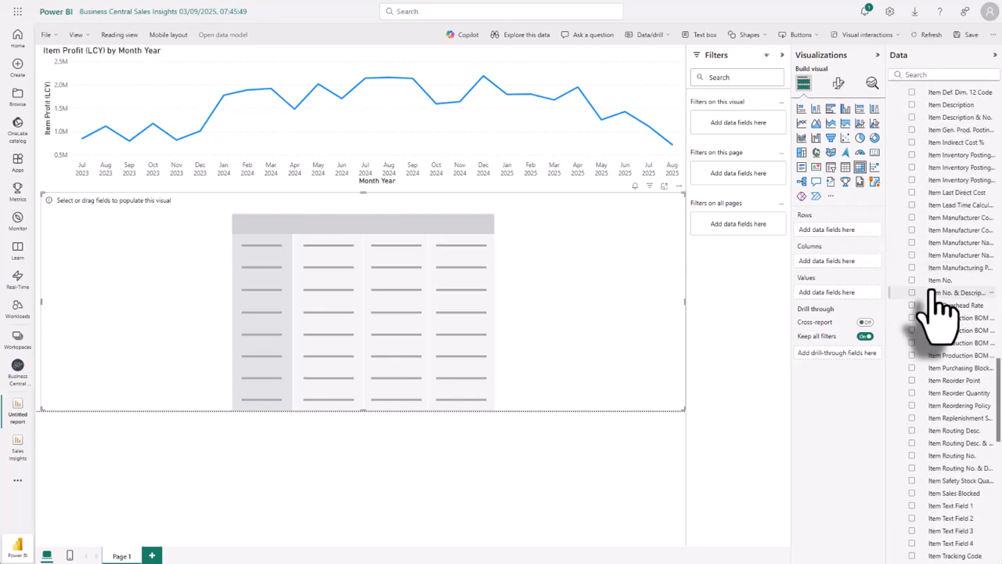
pyautogui.moveTo(932, 292); pyautogui.dragTo(384, 262)
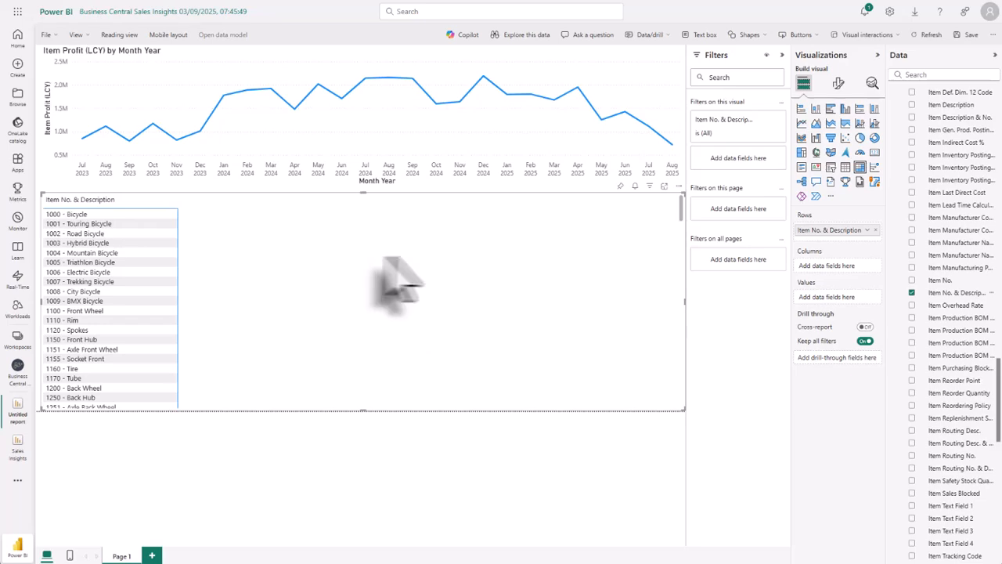
# Add the Item Sales (LCY) measure from Report Measures to the matrix values.
pyautogui.scroll(10, 943, 258)
pyautogui.scroll(10, 947, 266)
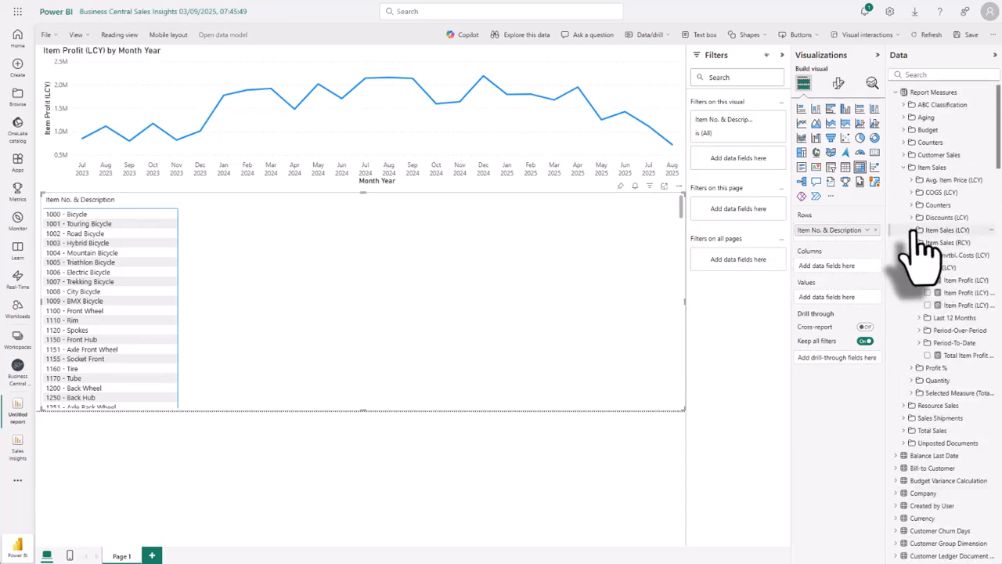
pyautogui.click(913, 231)
pyautogui.click(921, 255)
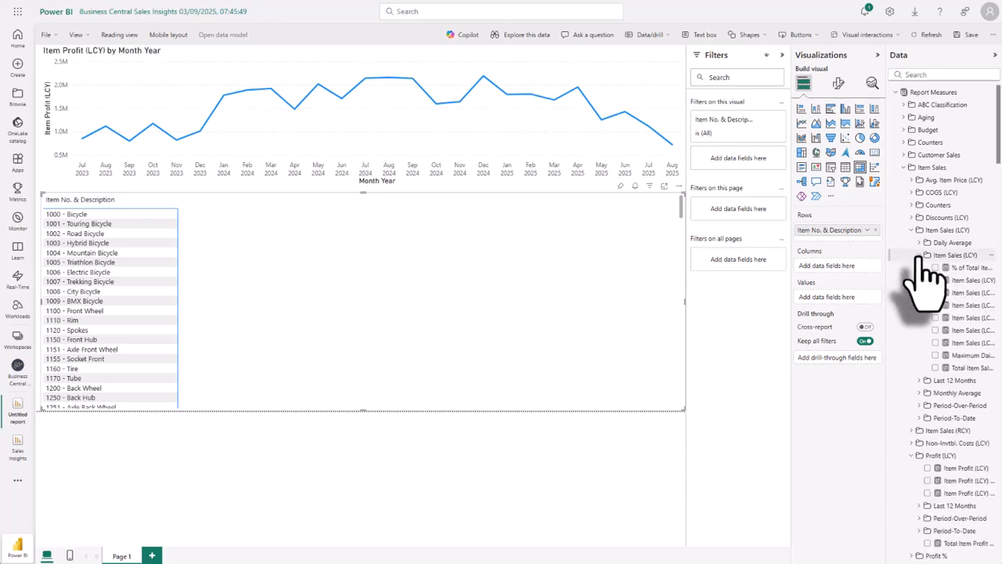
pyautogui.moveTo(968, 280); pyautogui.dragTo(439, 270)
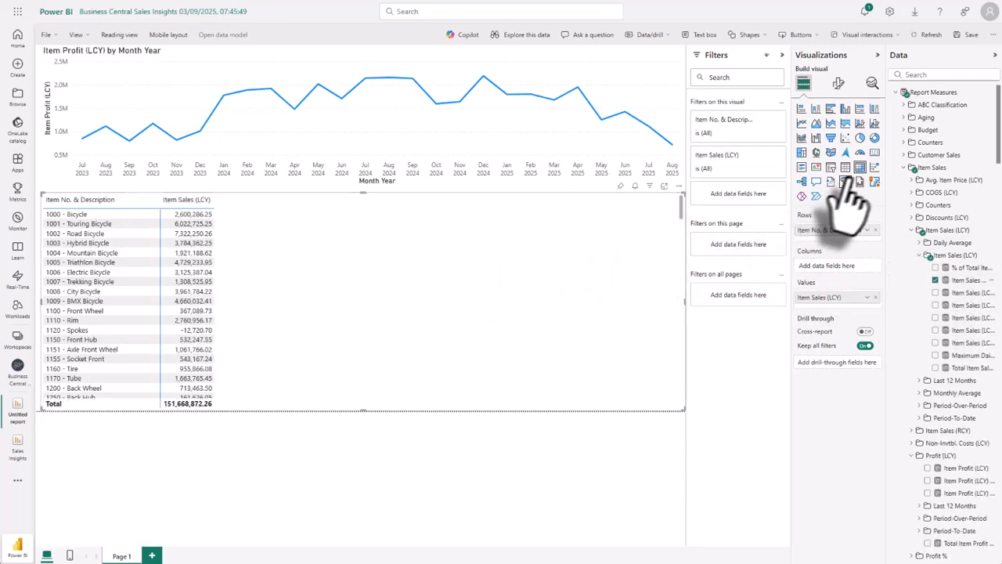
# Add the COGS (LCY) and Item Profit (LCY) measures to the matrix values.
pyautogui.click(921, 192)
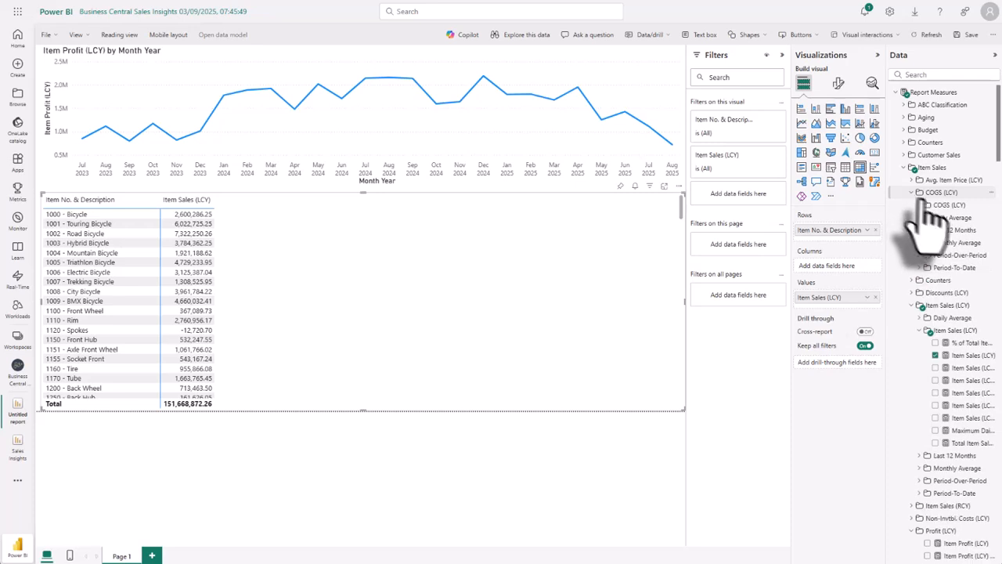
pyautogui.click(925, 205)
pyautogui.moveTo(967, 230); pyautogui.dragTo(509, 232)
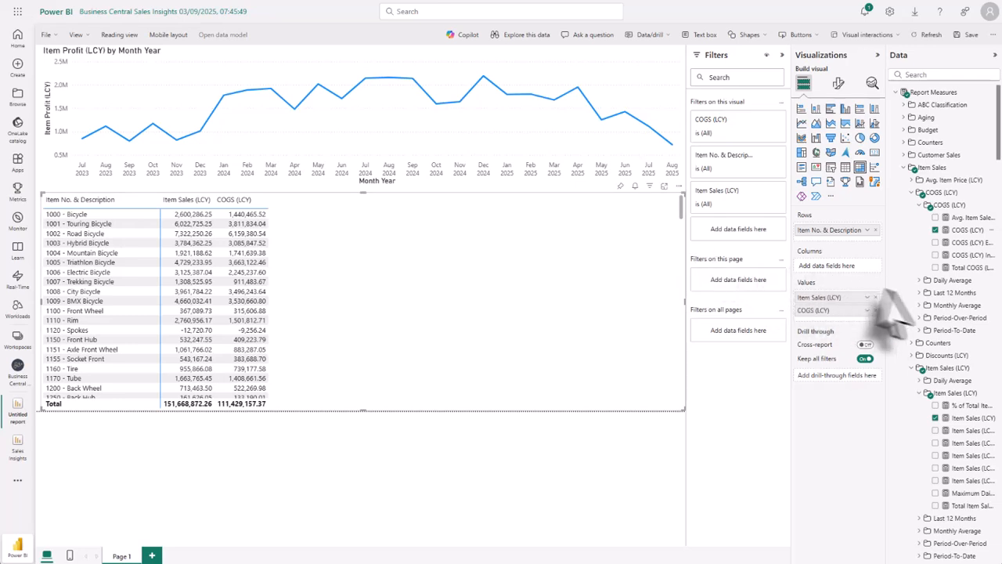
pyautogui.scroll(-5, 920, 317)
pyautogui.moveTo(943, 344); pyautogui.dragTo(402, 307)
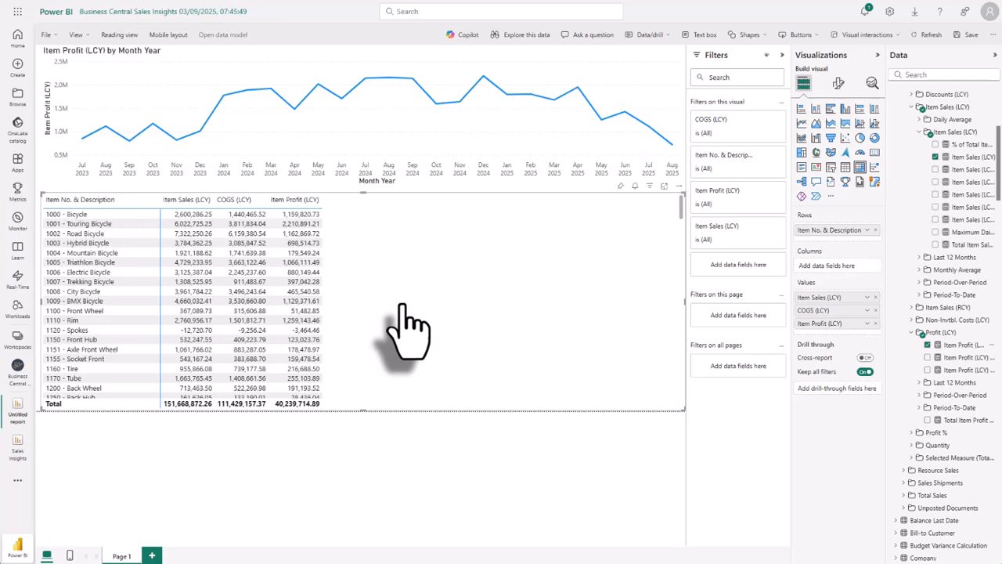
# Add the Item Sales (Qty.) measure from the Quantity measures to the matrix values.
pyautogui.click(918, 444)
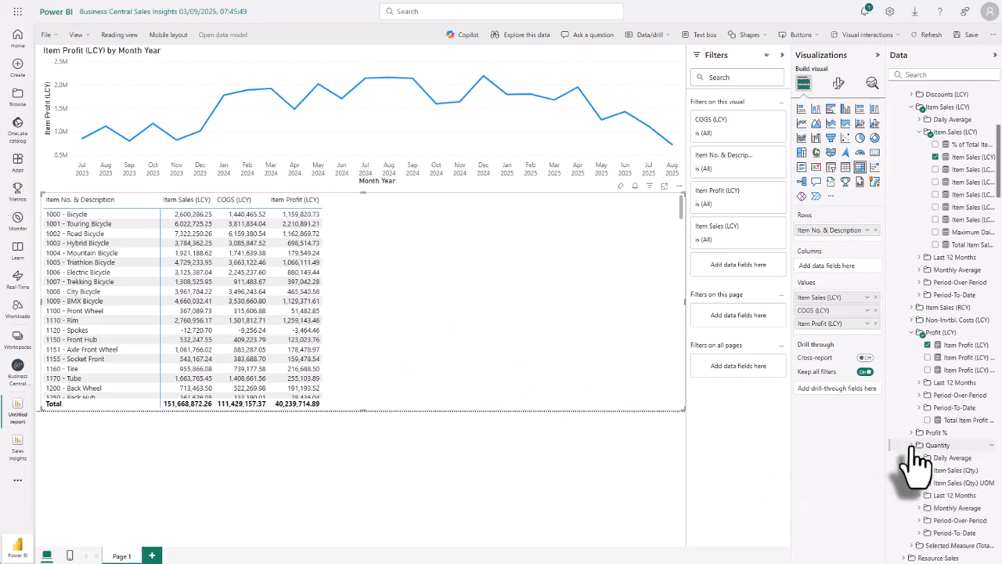
pyautogui.scroll(-3, 916, 469)
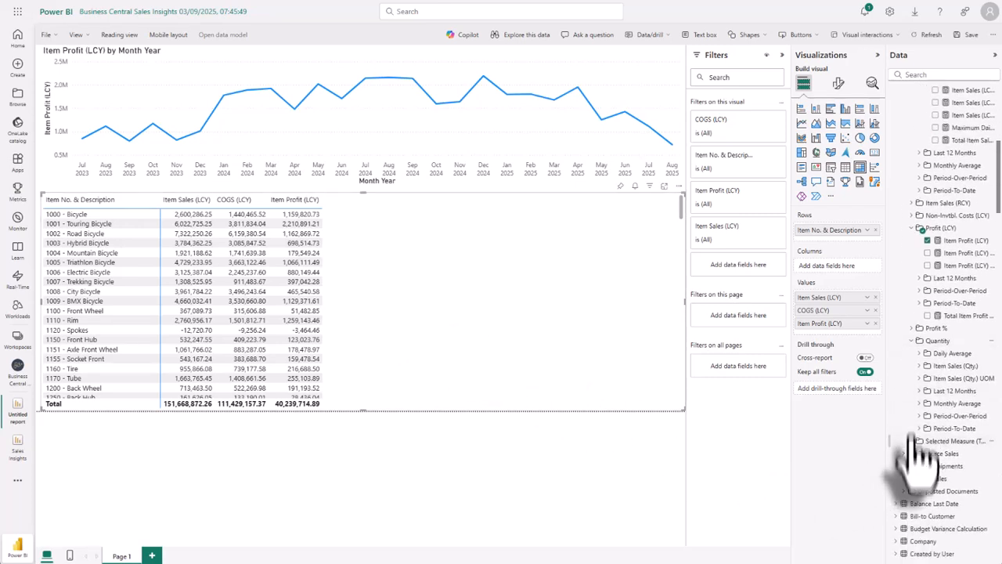
pyautogui.click(926, 367)
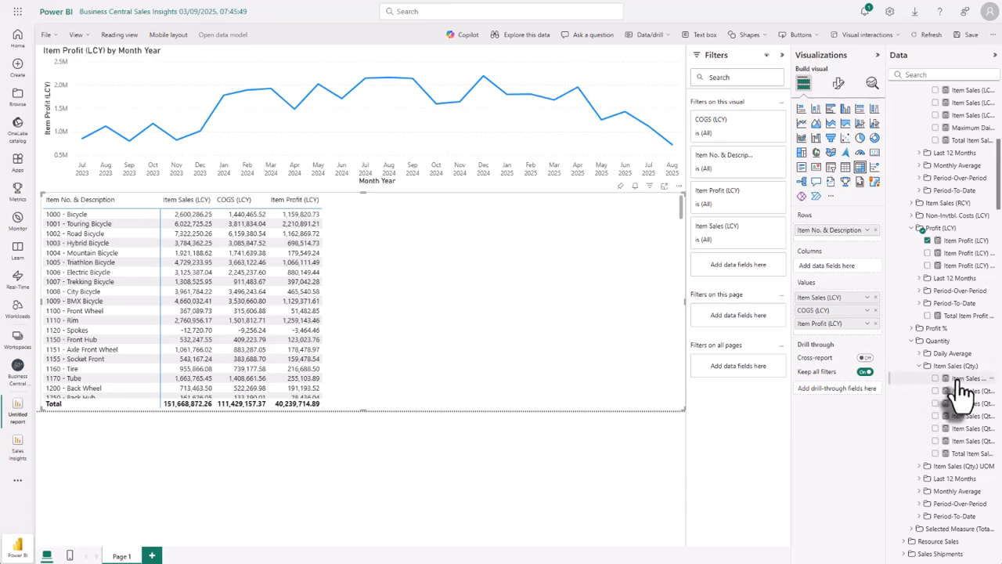
pyautogui.moveTo(959, 378); pyautogui.dragTo(537, 324)
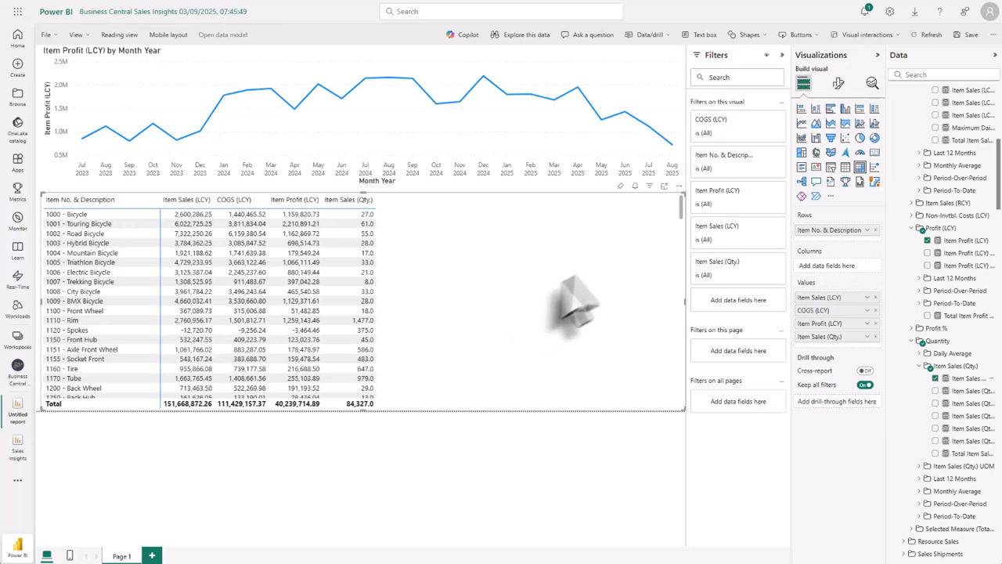
# Start a new custom visual calculation on the matrix.
pyautogui.click(680, 186)
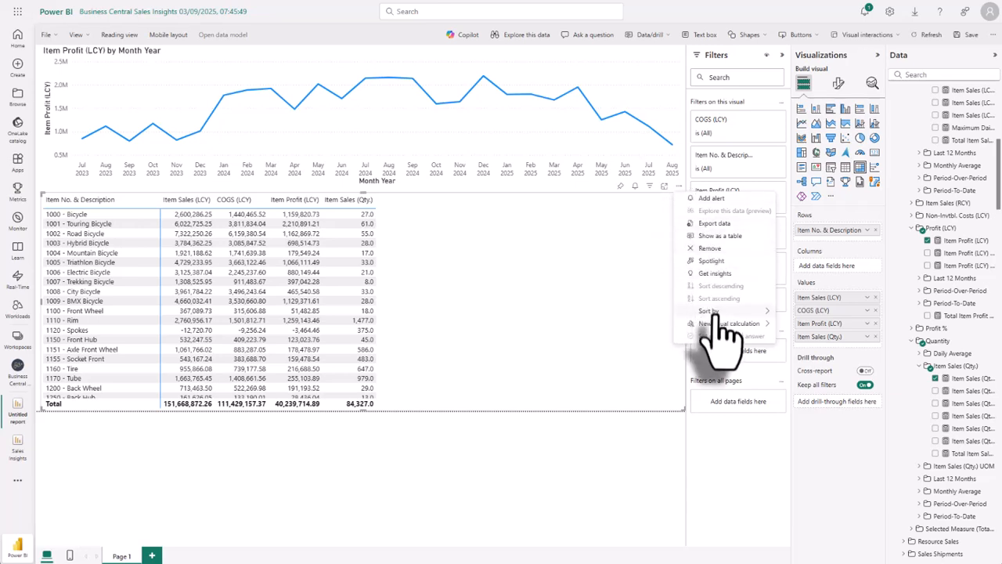
pyautogui.moveTo(719, 325)
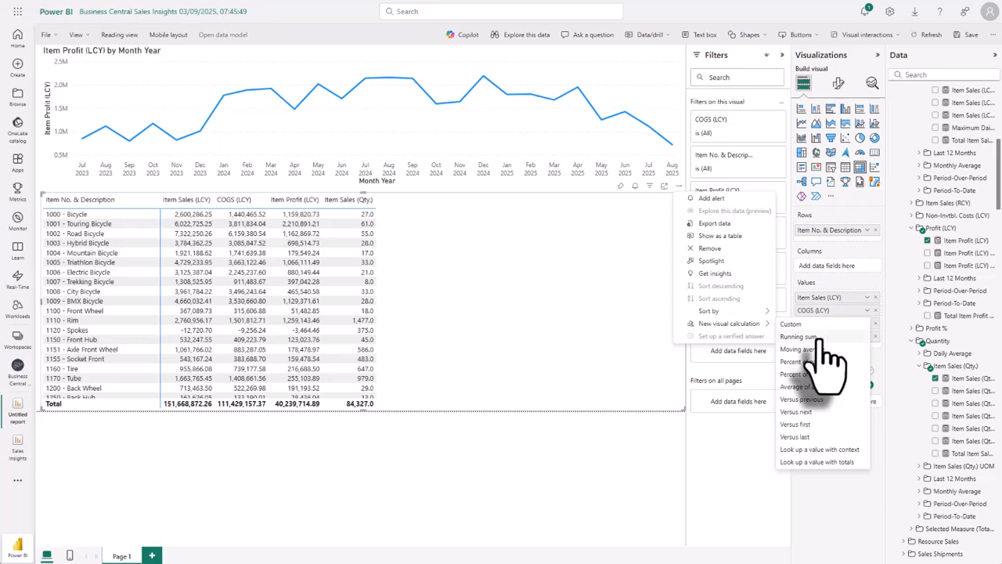
pyautogui.click(790, 323)
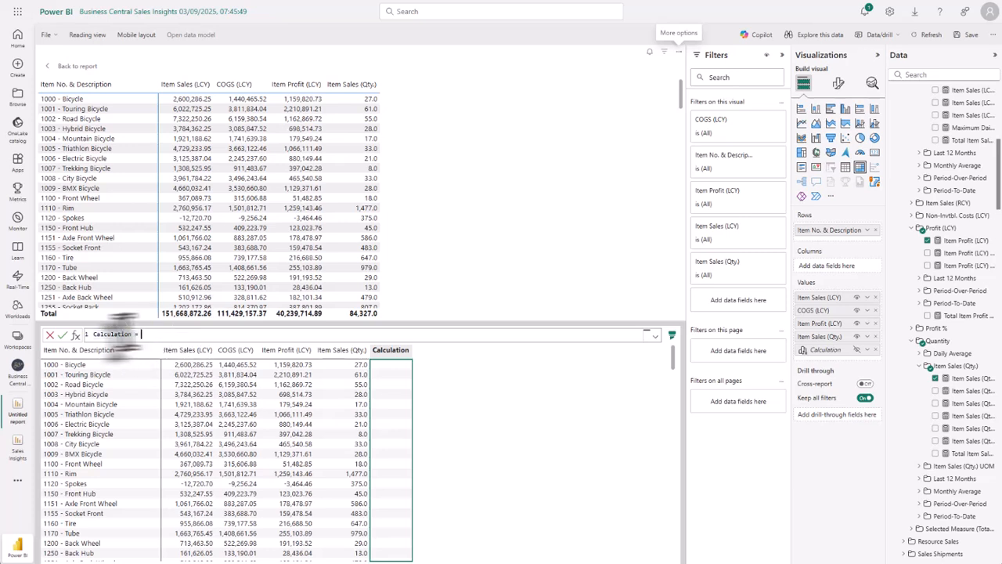
# Name the new visual calculation Average Item Profit (LCY).
pyautogui.doubleClick(113, 333)
pyautogui.write('Average')
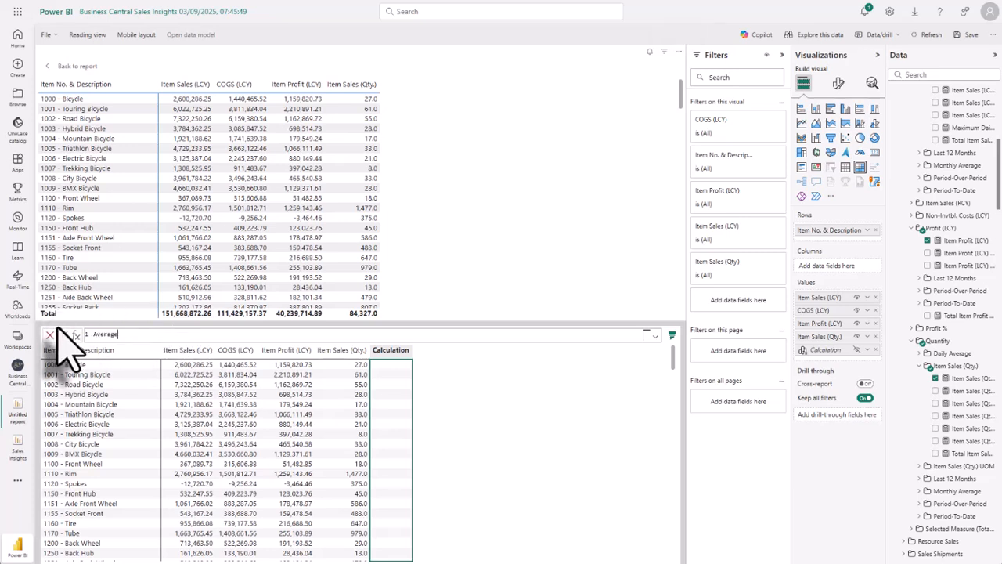
pyautogui.write(' Item Profit (LCY) = Di')
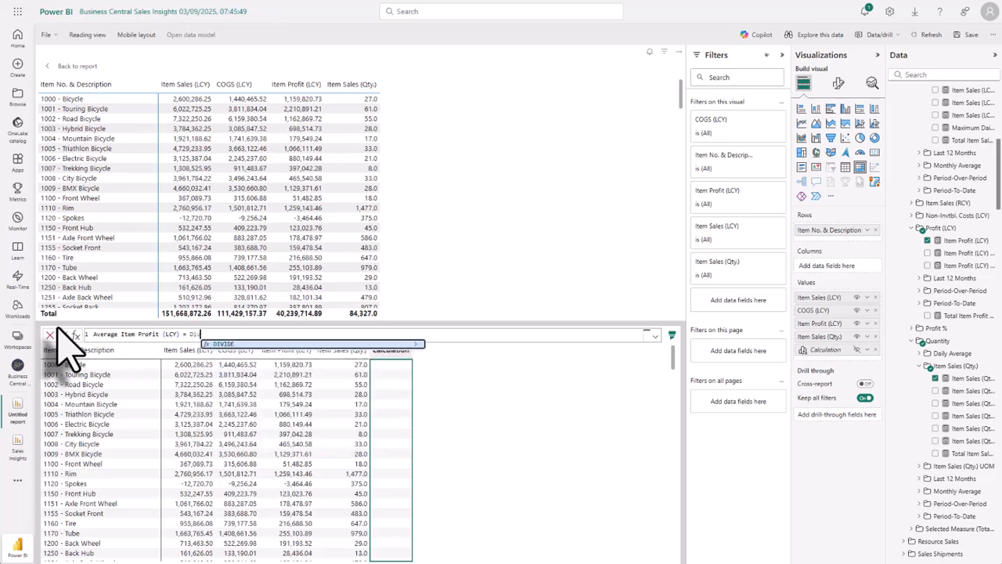
# Define the calculation as DIVIDE([Item Profit (LCY)],[Item Sales (Qty.)]), apply it and return to the report.
pyautogui.click(224, 344)
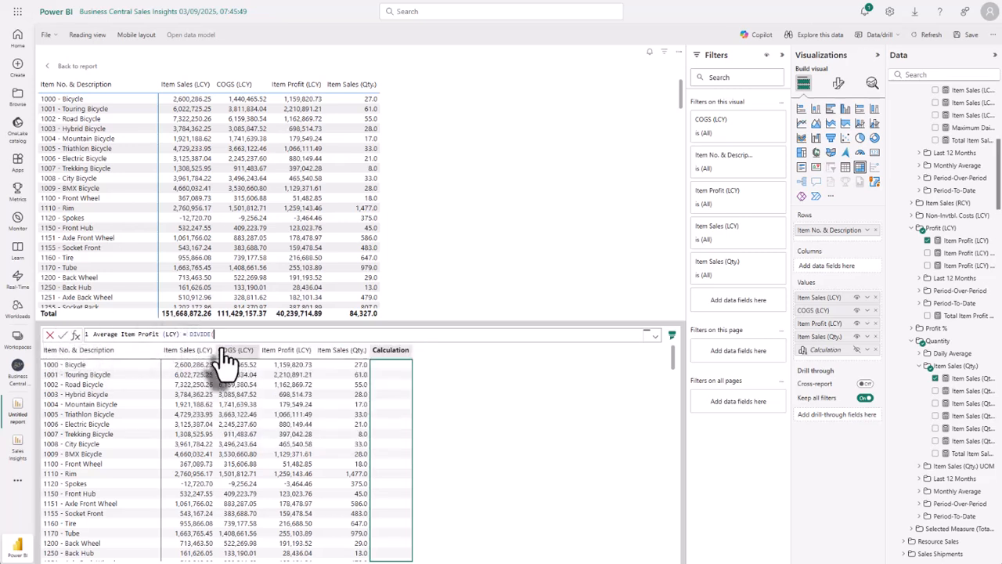
pyautogui.write('item')
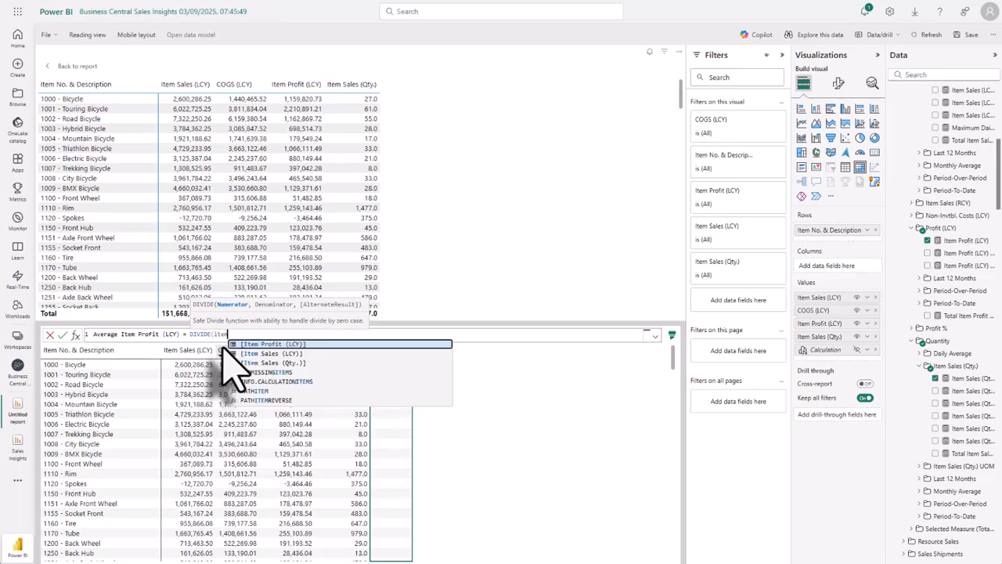
pyautogui.click(266, 346)
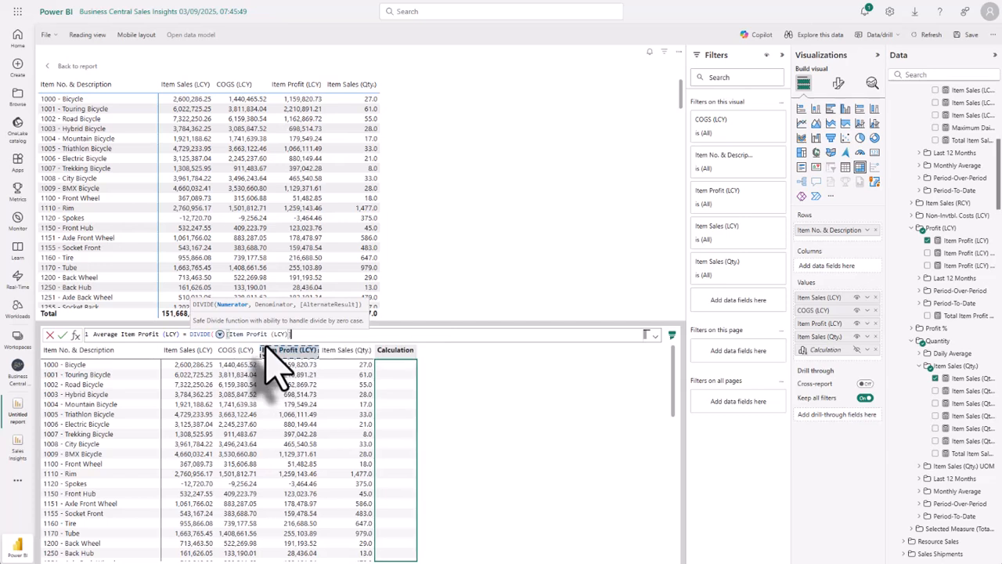
pyautogui.write(',')
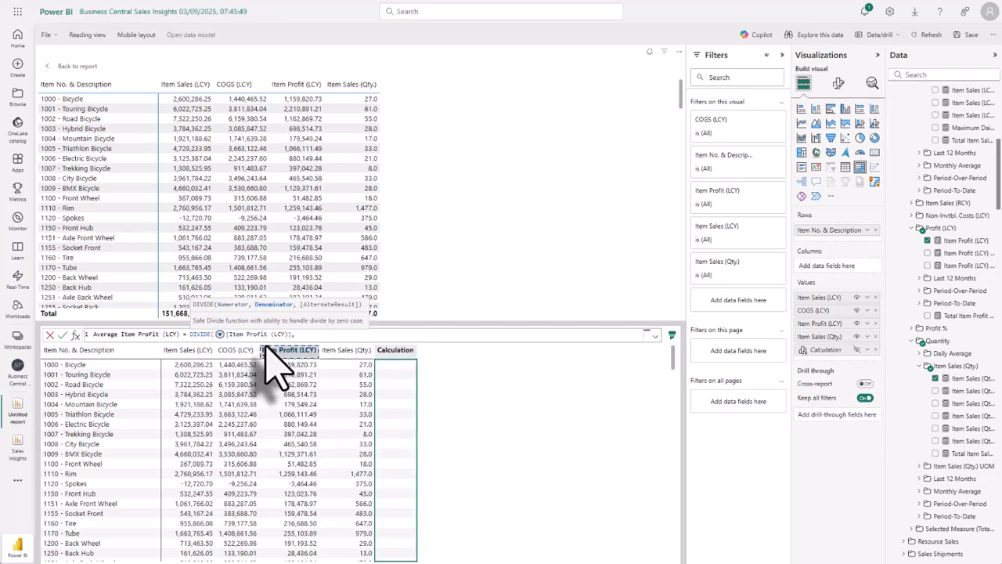
pyautogui.write('Item')
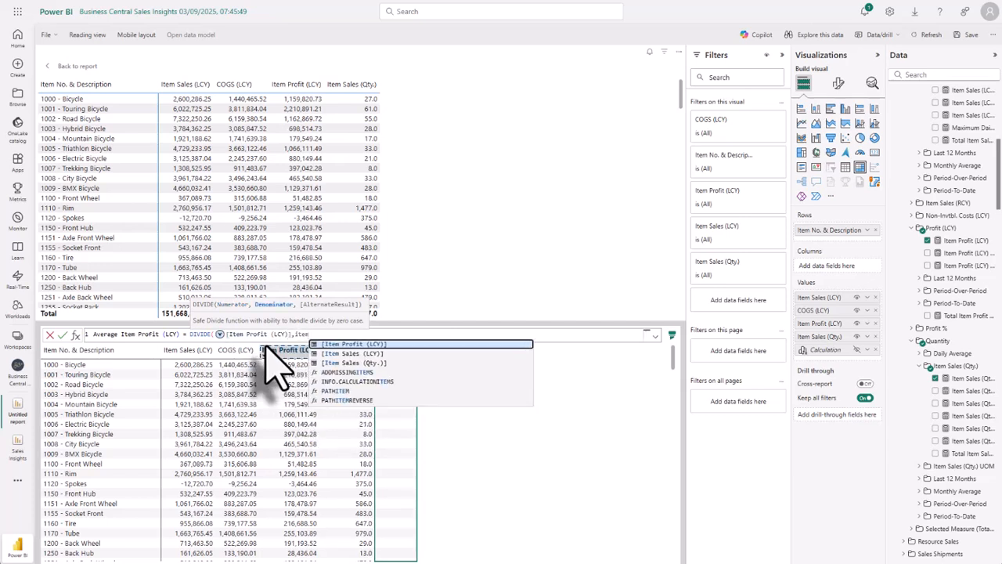
pyautogui.click(353, 362)
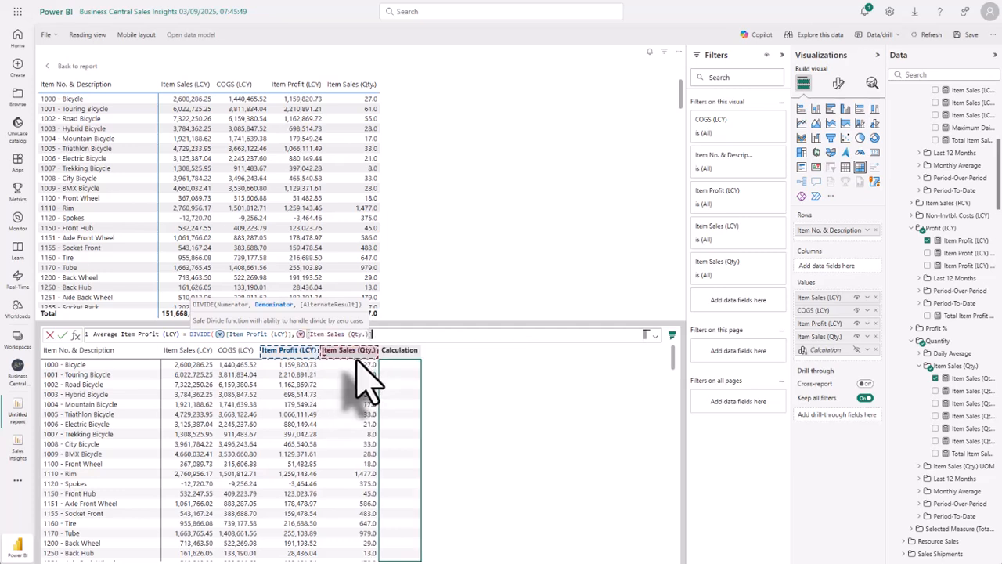
pyautogui.write(')')
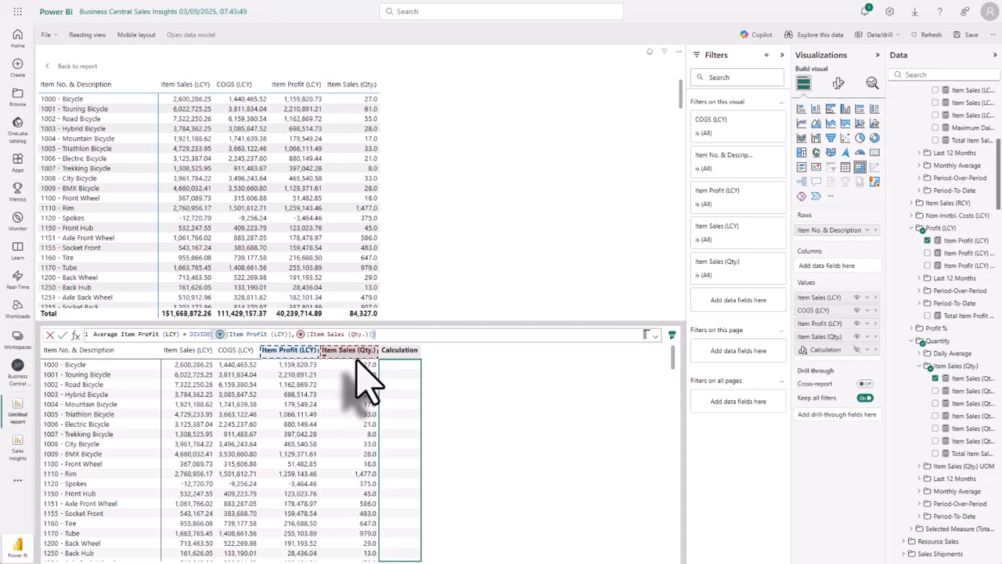
pyautogui.press('Return')
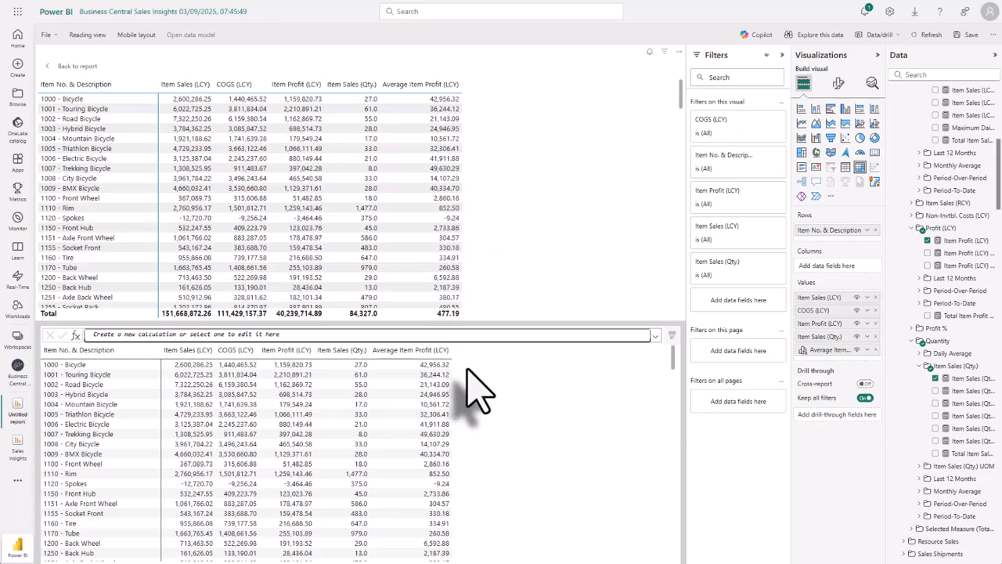
pyautogui.click(78, 67)
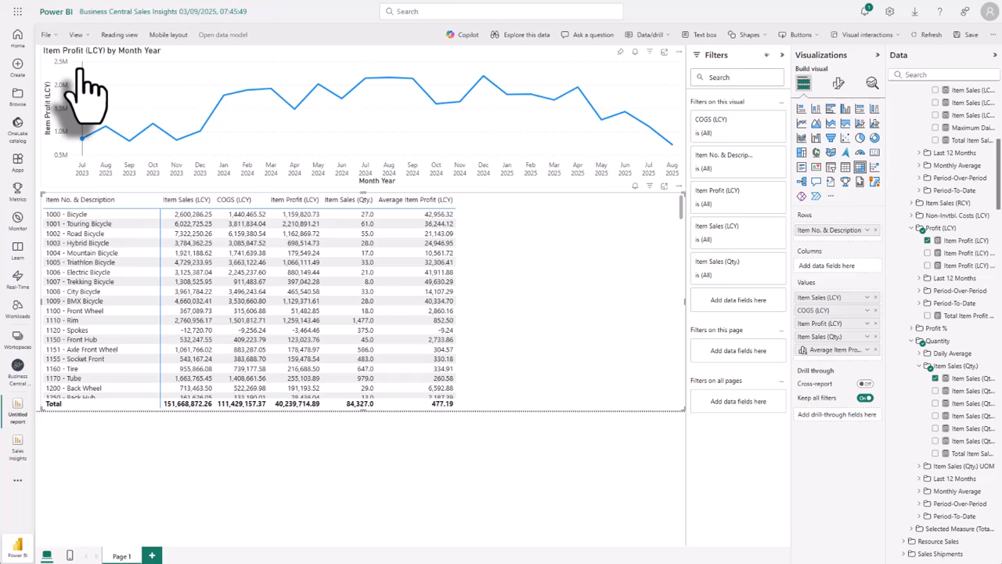
# Cross-filter the profit chart by the item 1002 - Road Bicycle in the matrix and clear the selection.
pyautogui.click(78, 233)
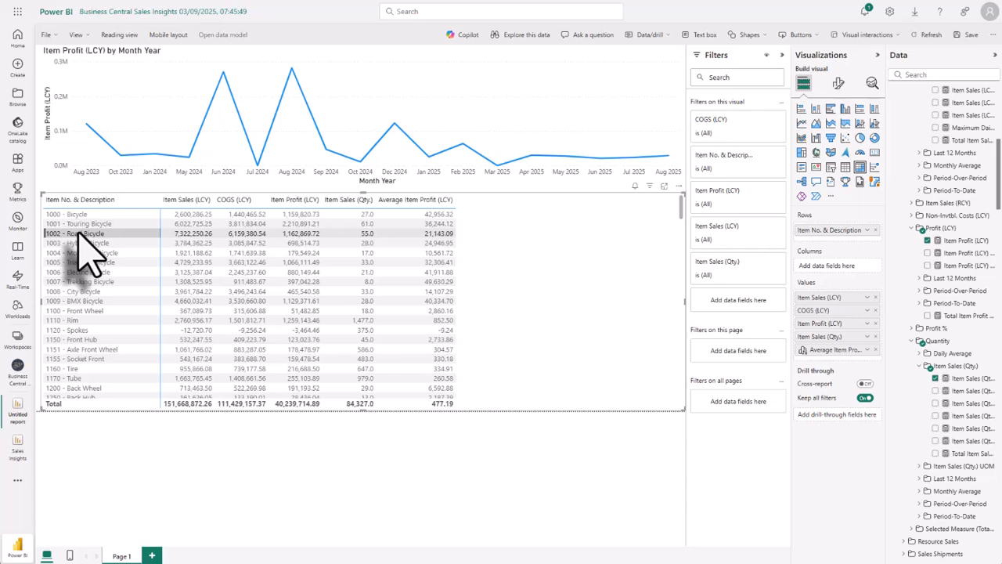
pyautogui.click(78, 233)
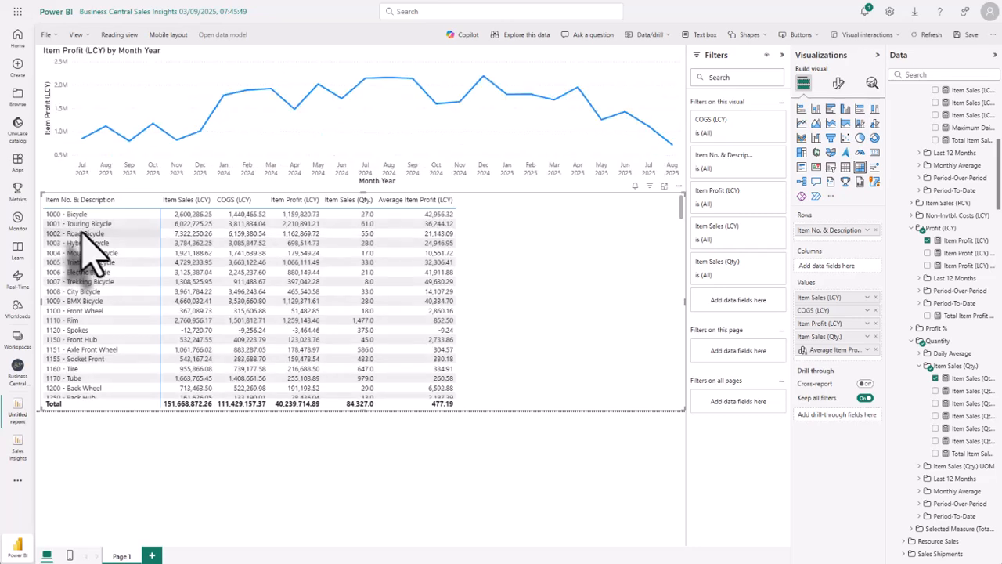
# Add a slicer on the Date table's Fiscal Year (Slicer) field and test it with Previous Fiscal Year, leaving nothing selected.
pyautogui.click(831, 167)
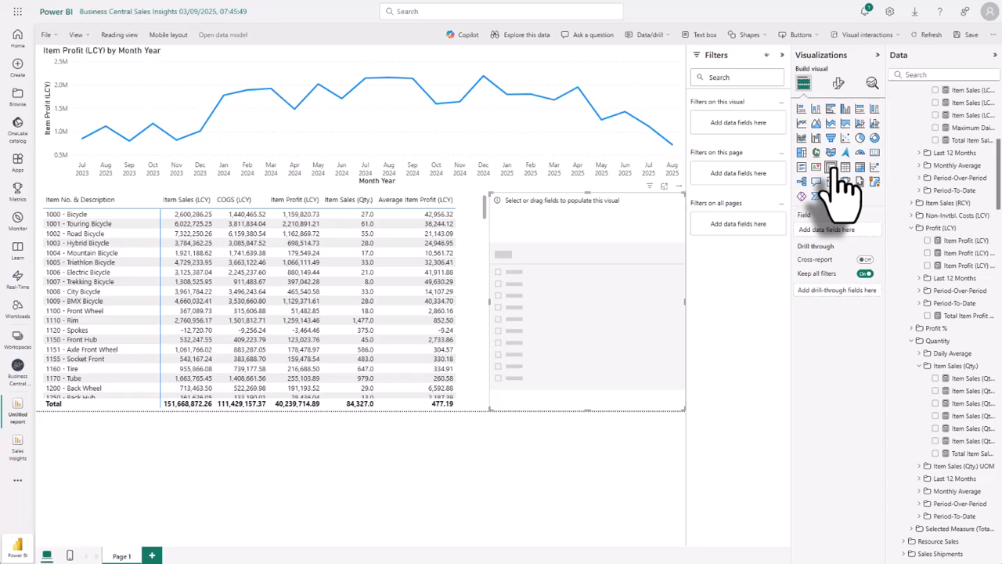
pyautogui.scroll(-5, 939, 243)
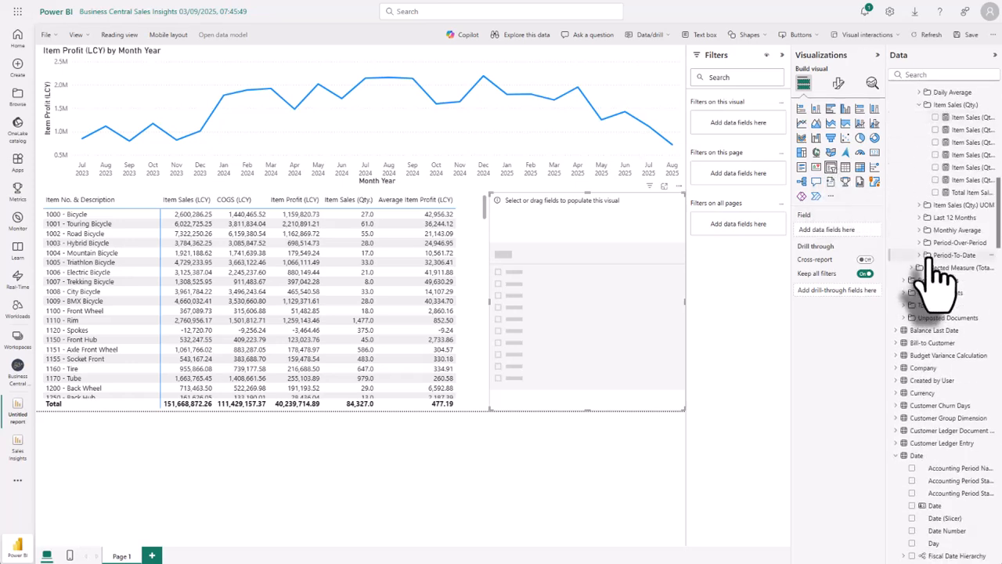
pyautogui.scroll(-6, 939, 270)
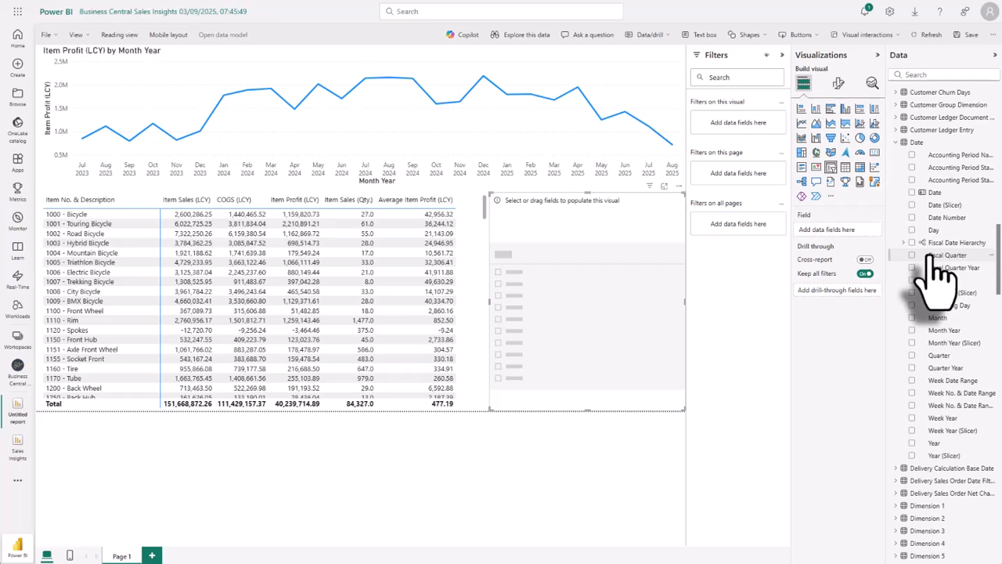
pyautogui.moveTo(952, 292); pyautogui.dragTo(601, 278)
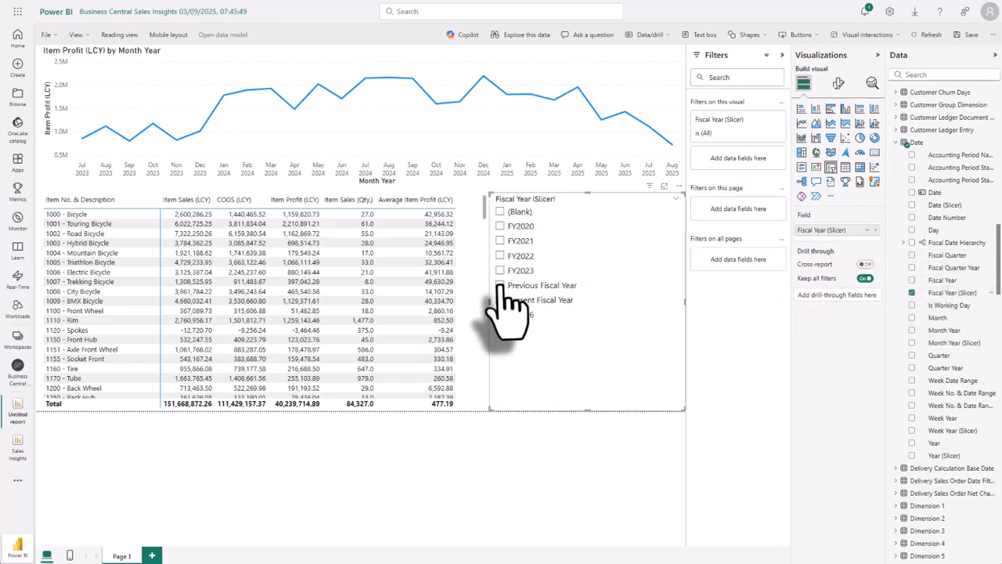
pyautogui.click(500, 285)
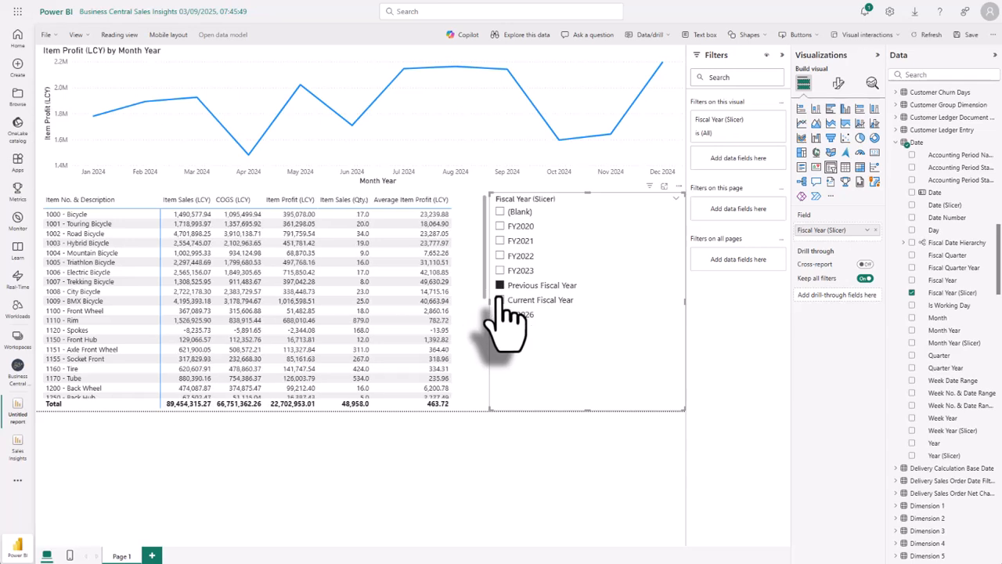
pyautogui.click(499, 287)
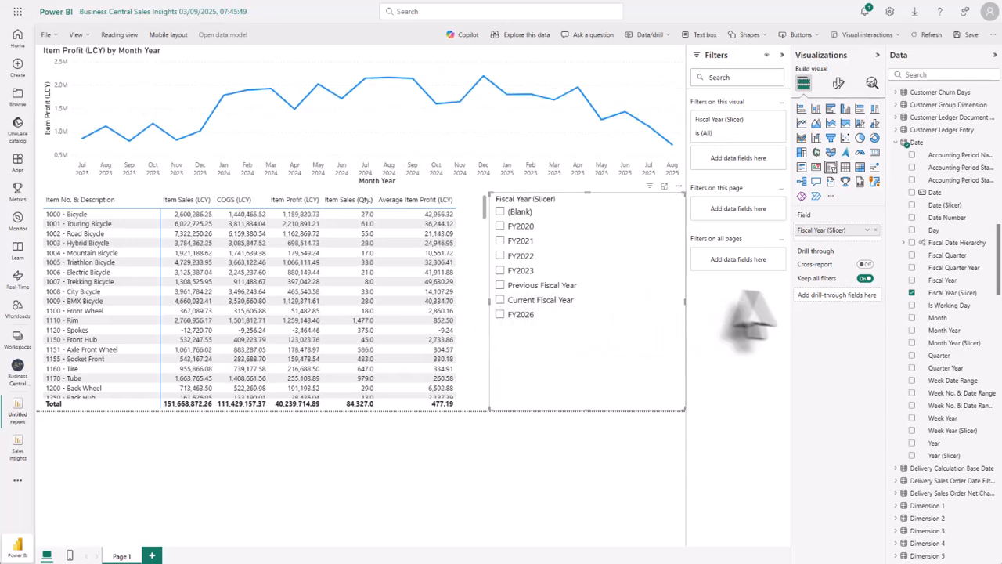
# Add Month Year (Slicer) as the slicer's second level and check the months under the previous and current fiscal years.
pyautogui.moveTo(938, 344); pyautogui.dragTo(829, 240)
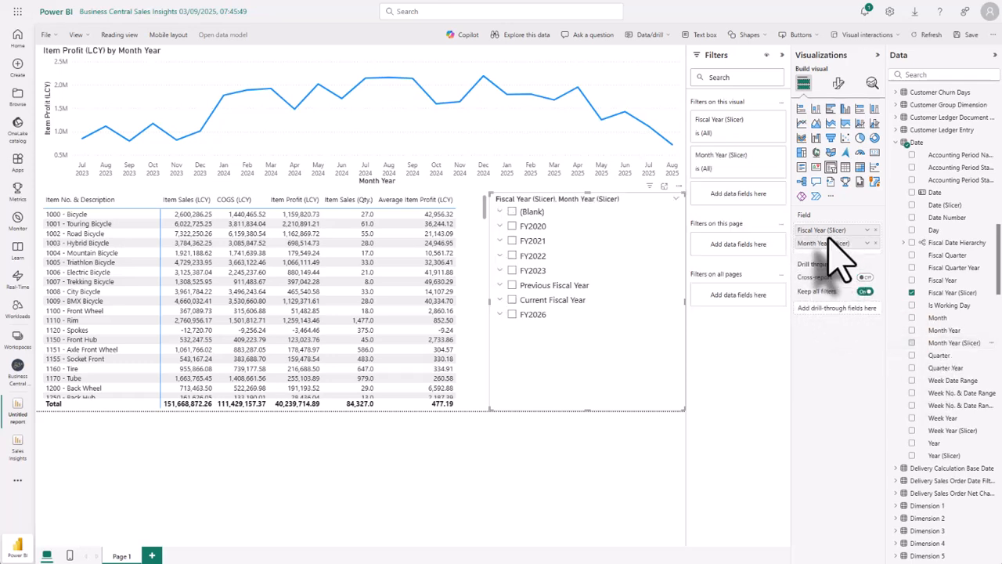
pyautogui.click(500, 285)
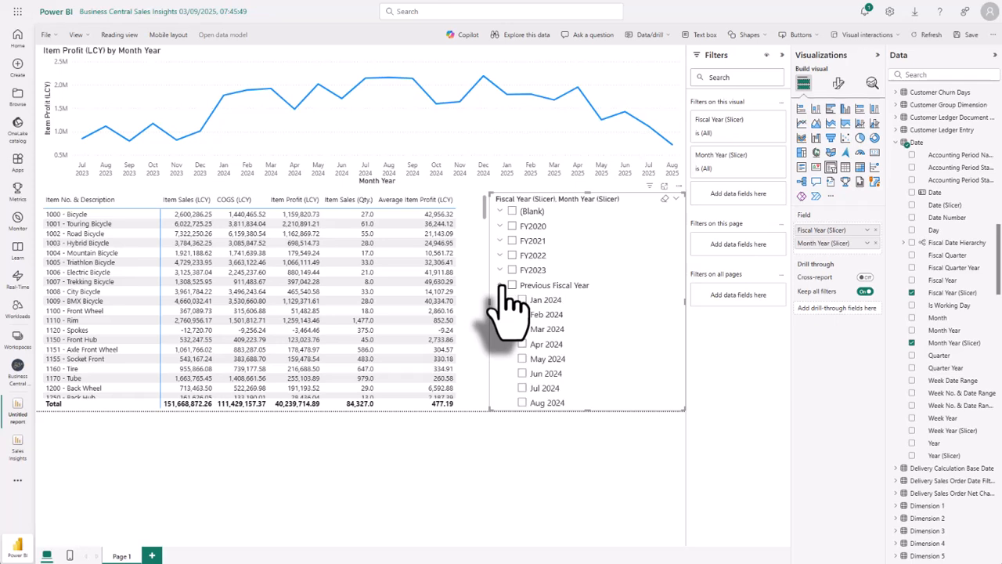
pyautogui.click(500, 286)
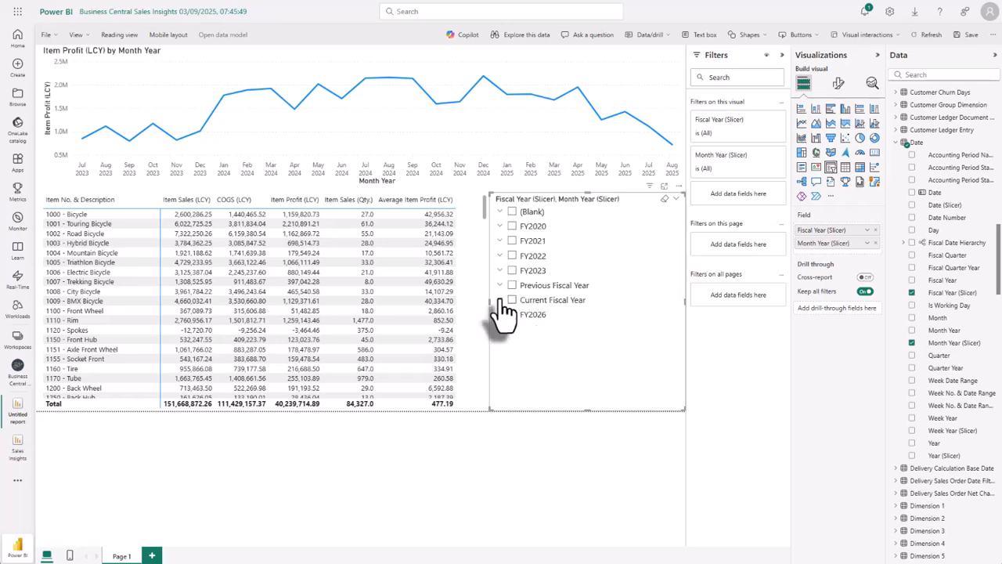
pyautogui.click(500, 301)
pyautogui.click(500, 301)
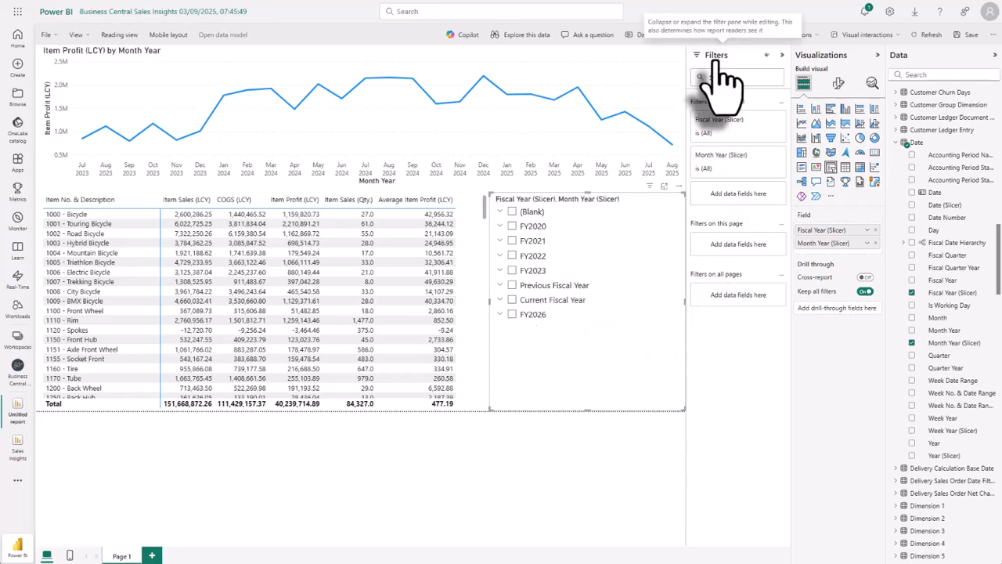
# Add the Salesperson Name field from the Salesperson table as a filter on this page.
pyautogui.scroll(-10, 920, 292)
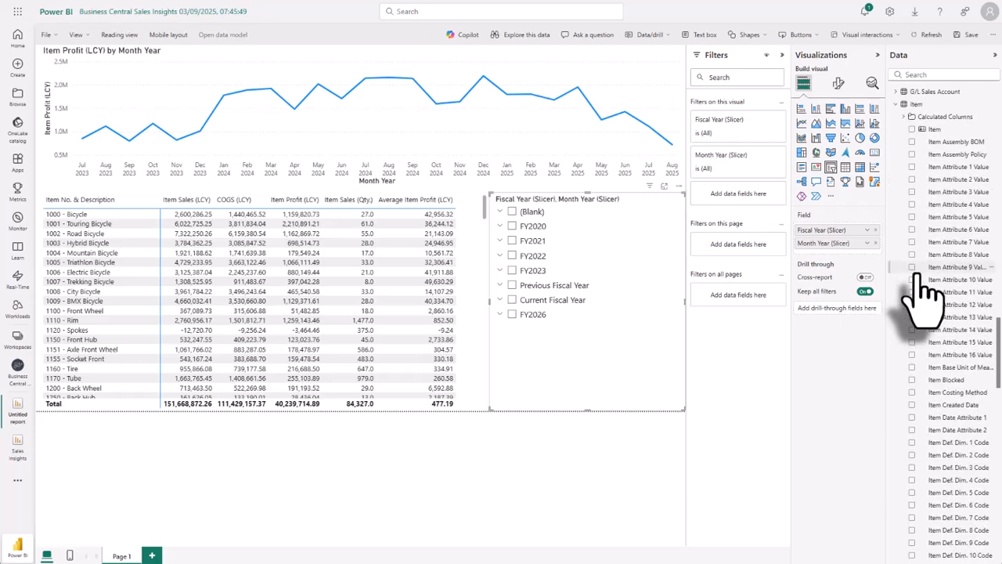
pyautogui.scroll(-15, 925, 292)
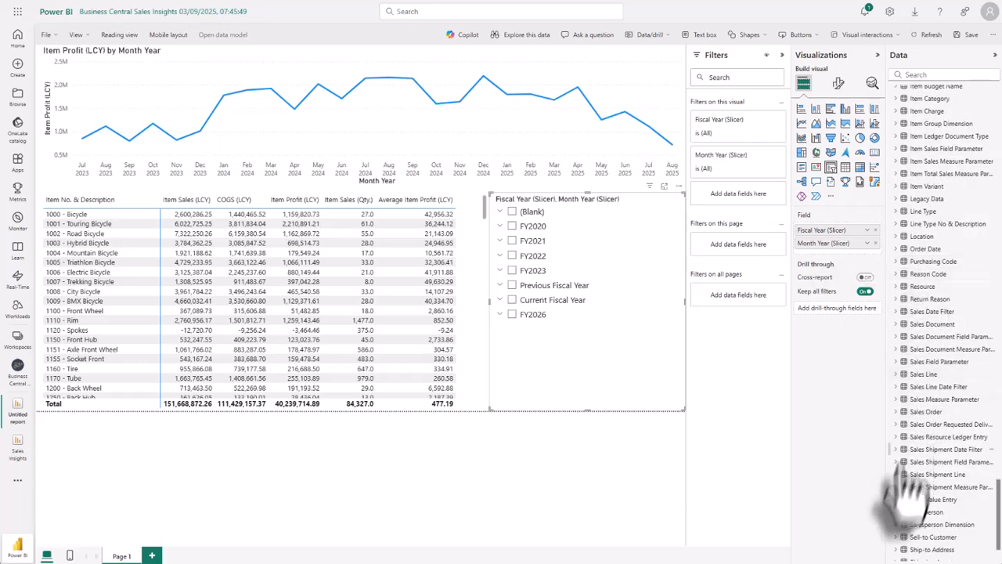
pyautogui.click(901, 512)
pyautogui.moveTo(933, 507); pyautogui.dragTo(745, 264)
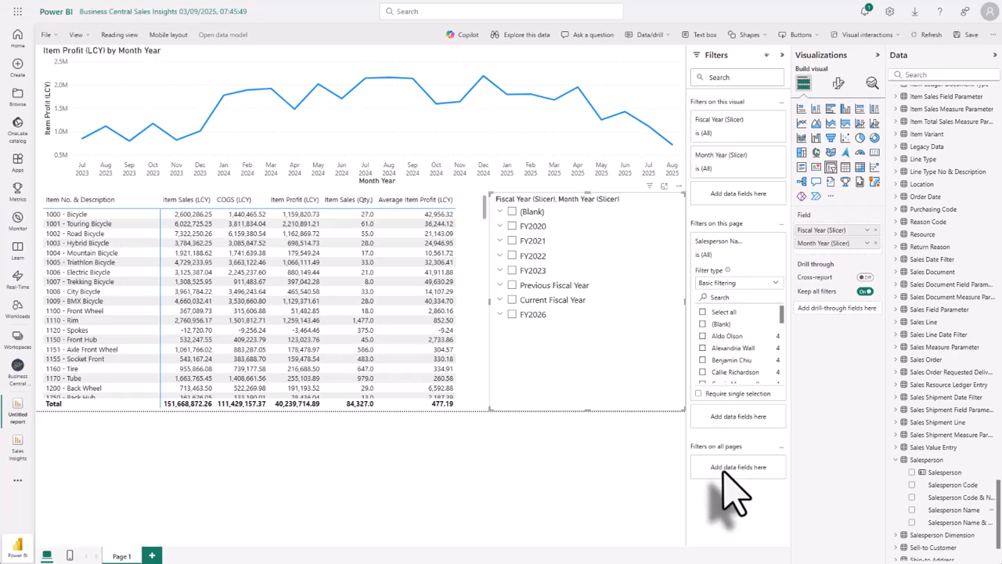
# Filter the page by two different salespeople in turn to view their figures, and clear the selection.
pyautogui.click(703, 347)
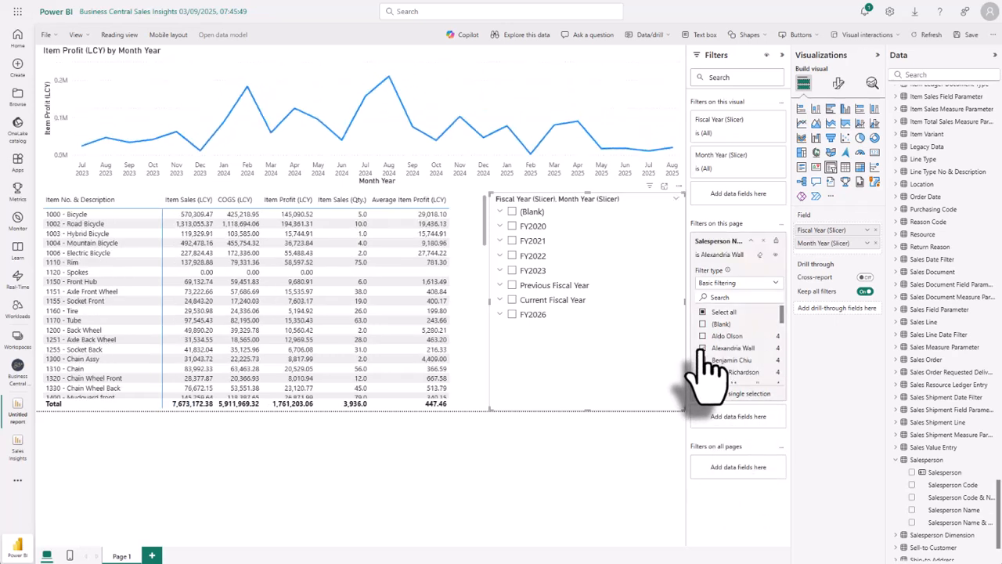
pyautogui.click(706, 373)
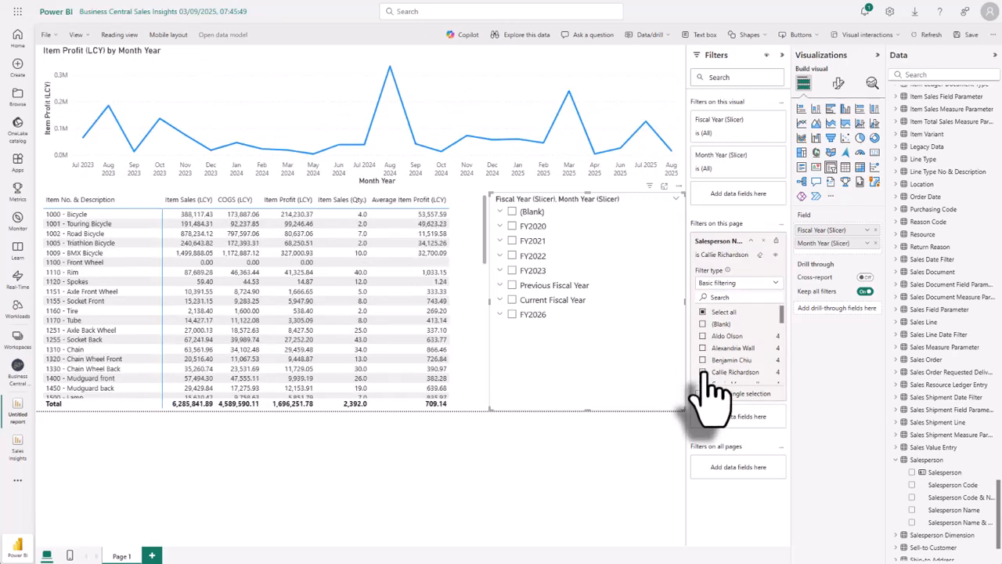
pyautogui.click(706, 373)
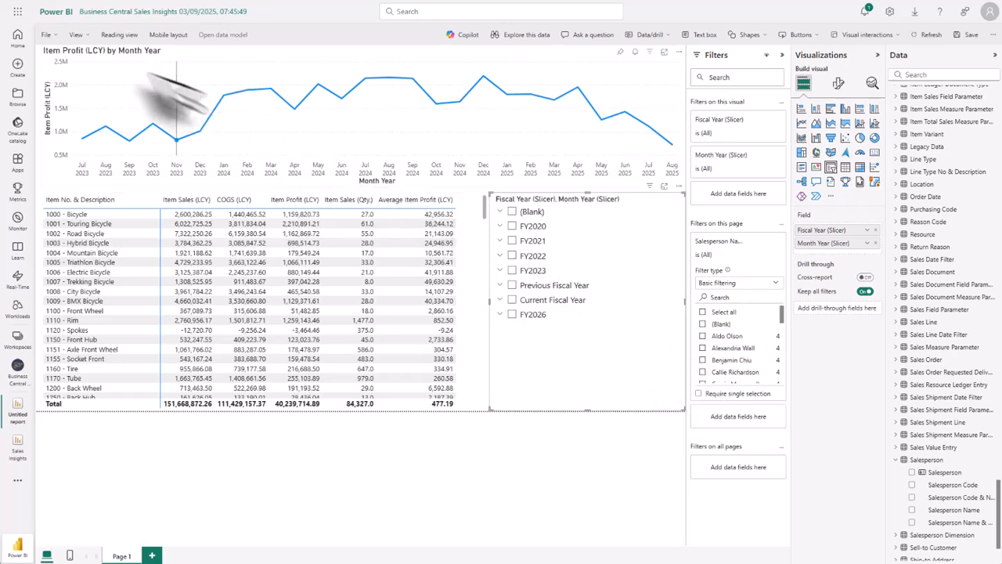
# Save the report as Demo report in the current Business Central Sales Insights workspace.
pyautogui.click(49, 36)
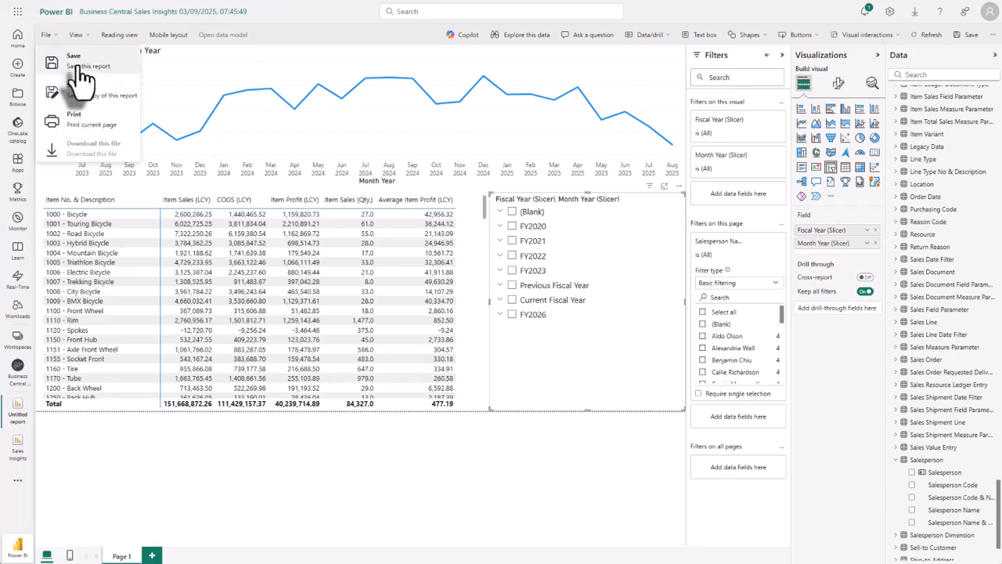
pyautogui.click(78, 67)
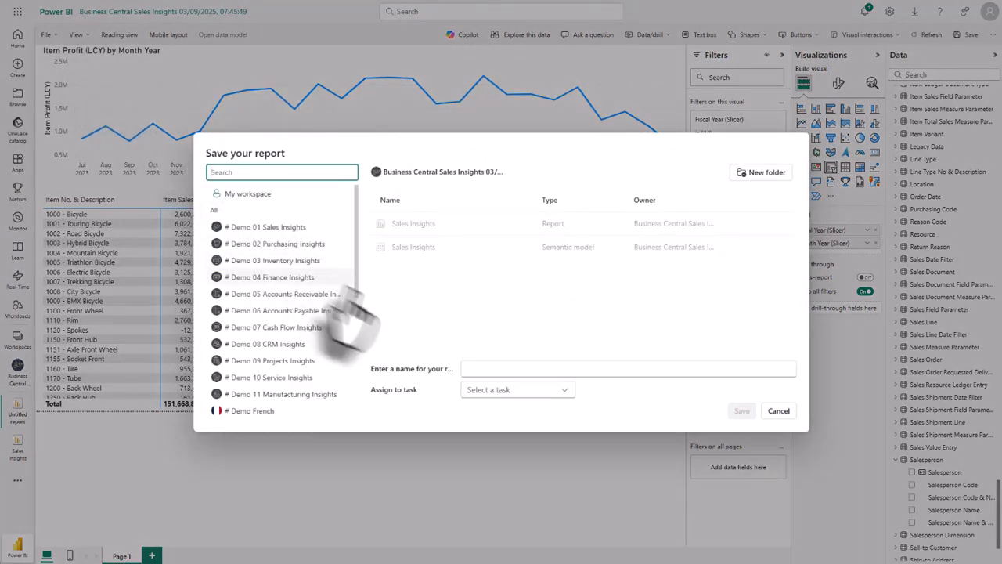
pyautogui.click(475, 368)
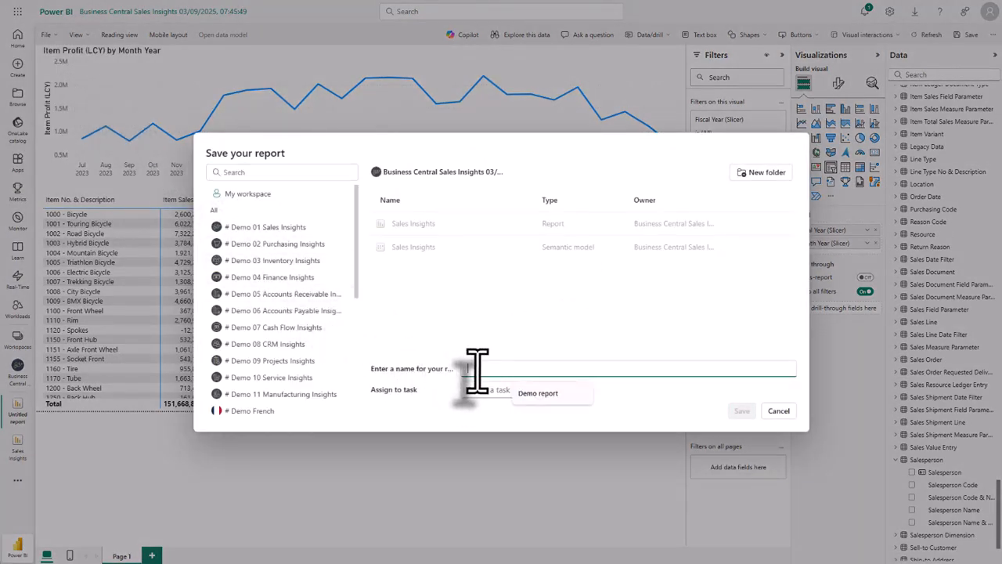
pyautogui.click(538, 393)
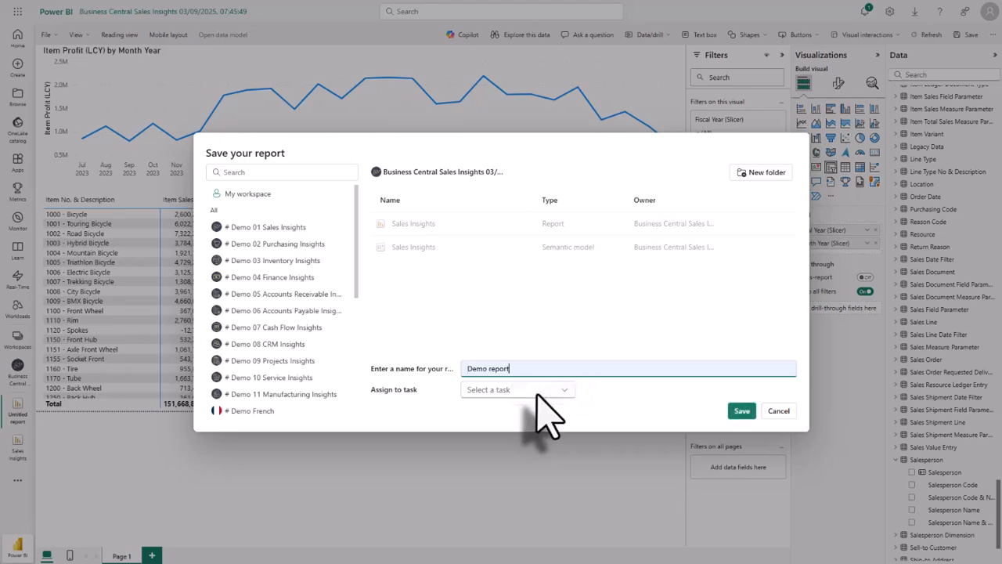
pyautogui.click(742, 412)
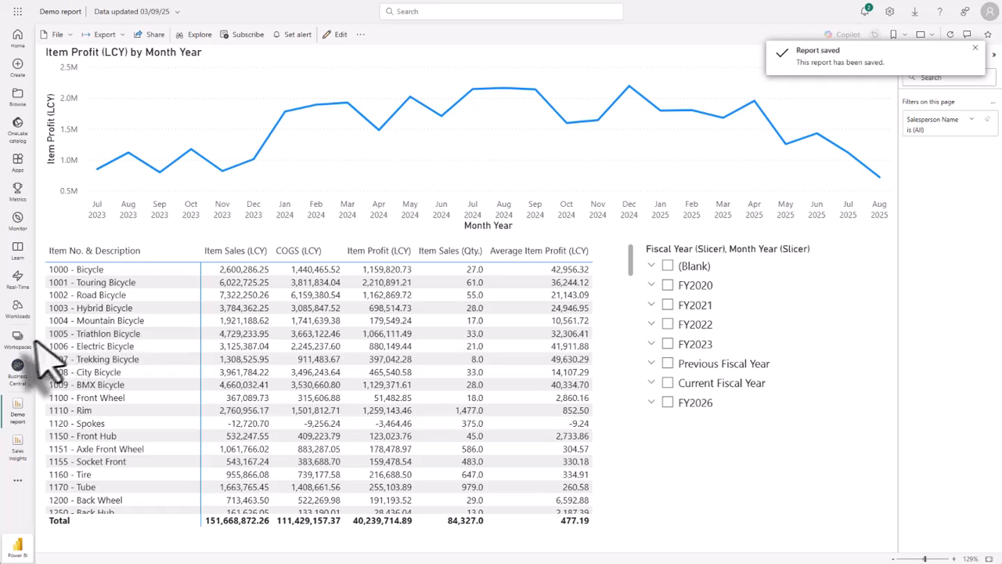
# Reopen the Demo report from the Business Central Sales Insights workspace, switch it to edit mode and show its file options.
pyautogui.click(19, 338)
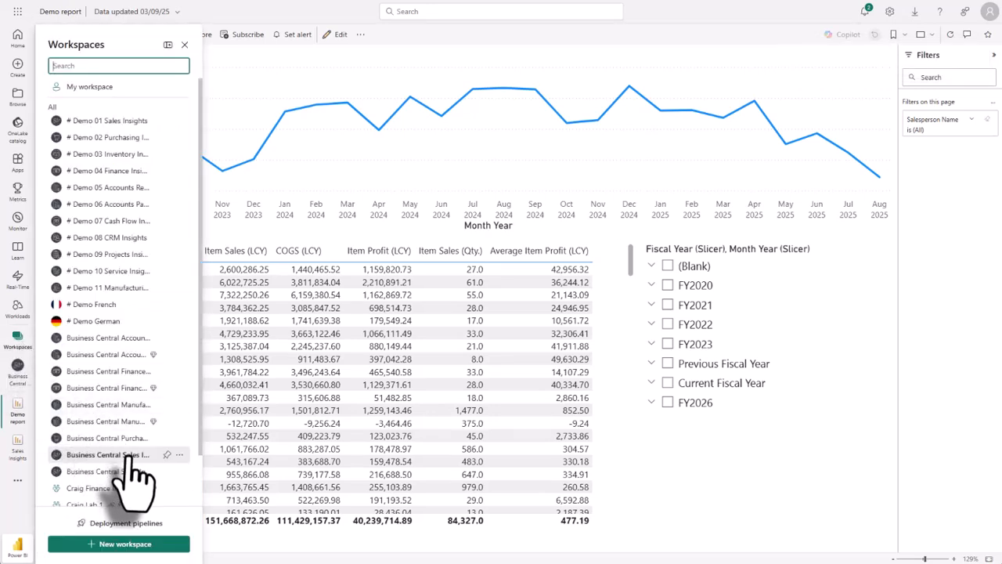
pyautogui.click(108, 454)
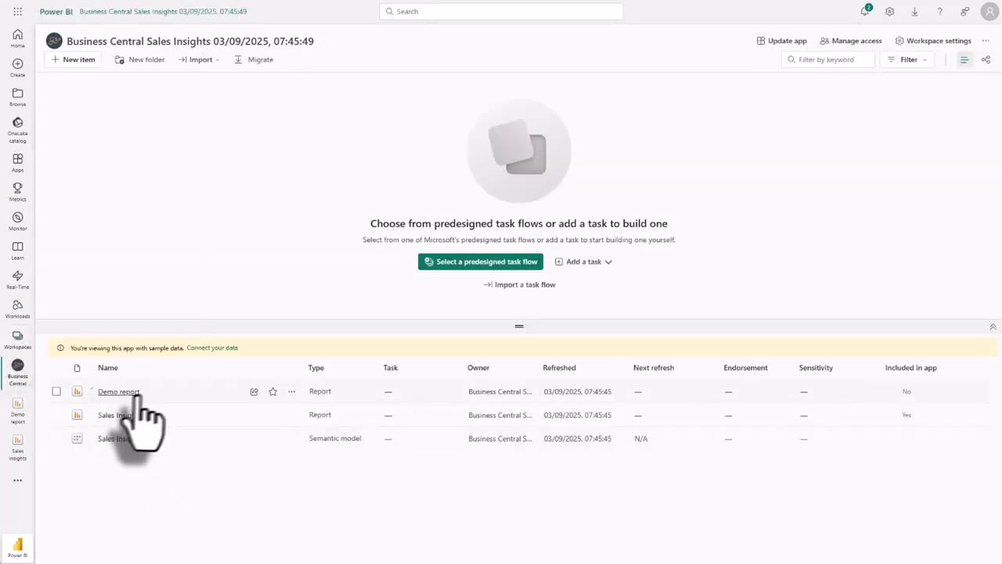
pyautogui.click(125, 392)
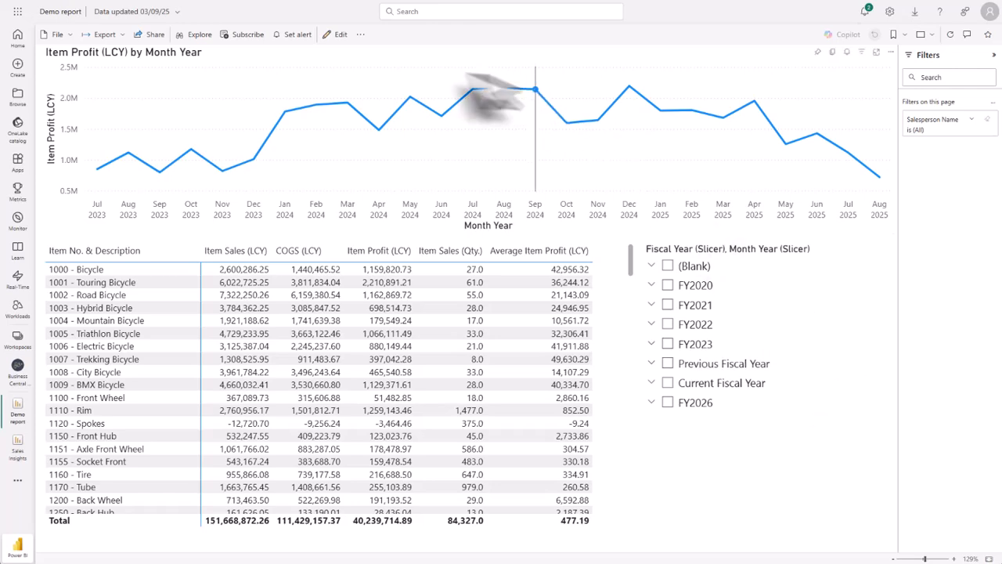
pyautogui.click(341, 34)
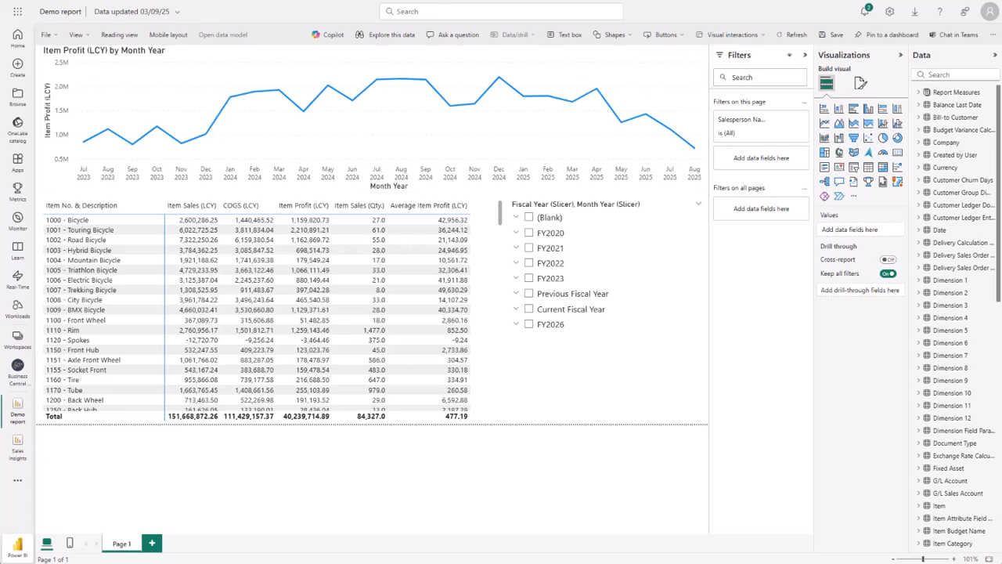
pyautogui.click(49, 35)
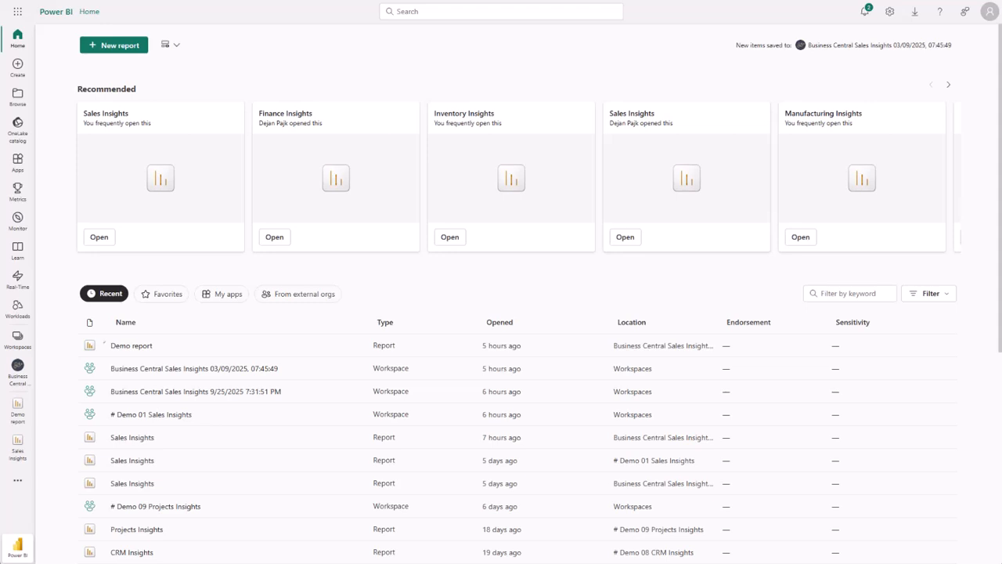
# Show the list of workspaces and start creating a new workspace.
pyautogui.click(17, 340)
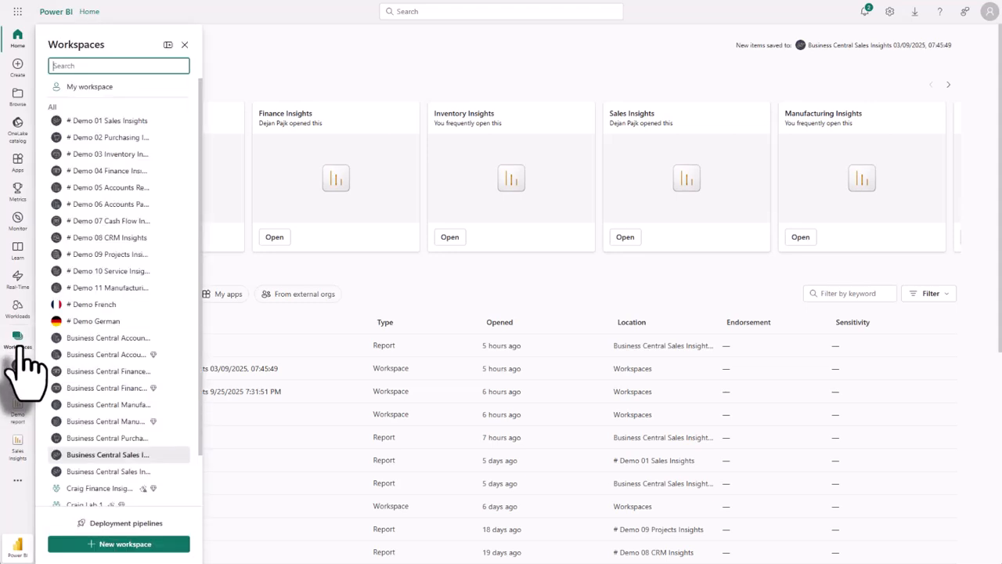
pyautogui.click(137, 546)
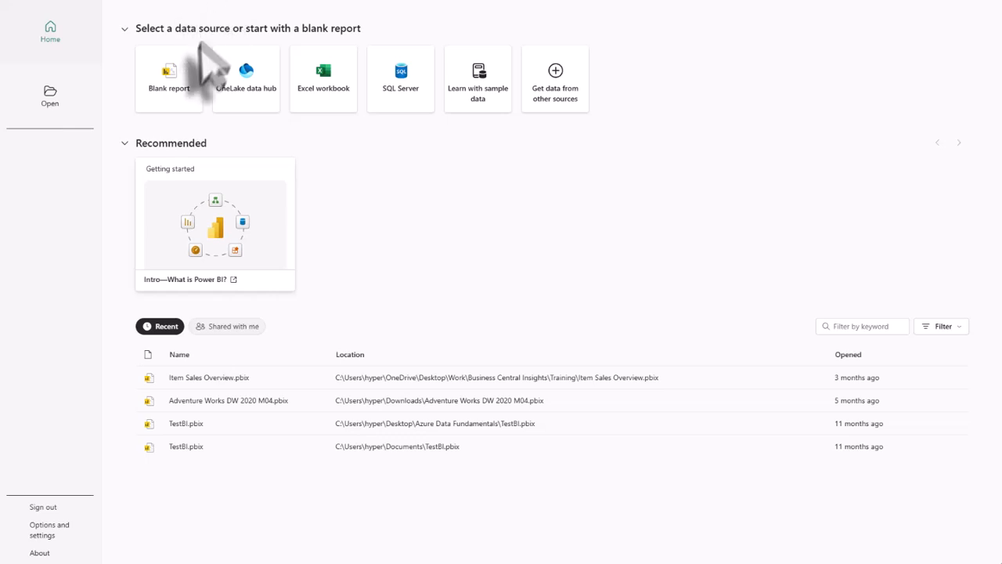
# In Power BI Desktop, start a blank report and connect it to the Sales Insights semantic model in the Business Central Sales Insights workspace.
pyautogui.click(188, 83)
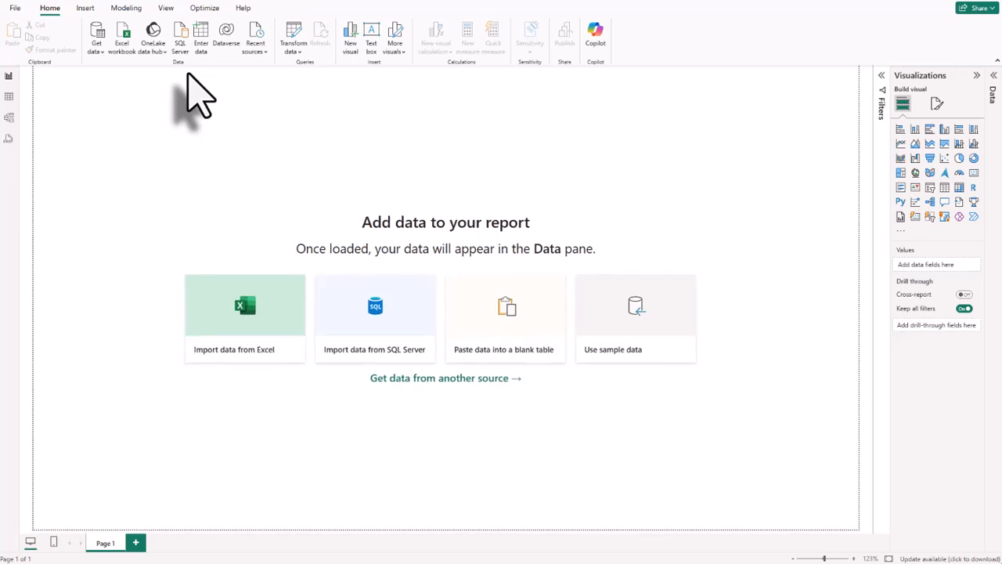
pyautogui.click(95, 48)
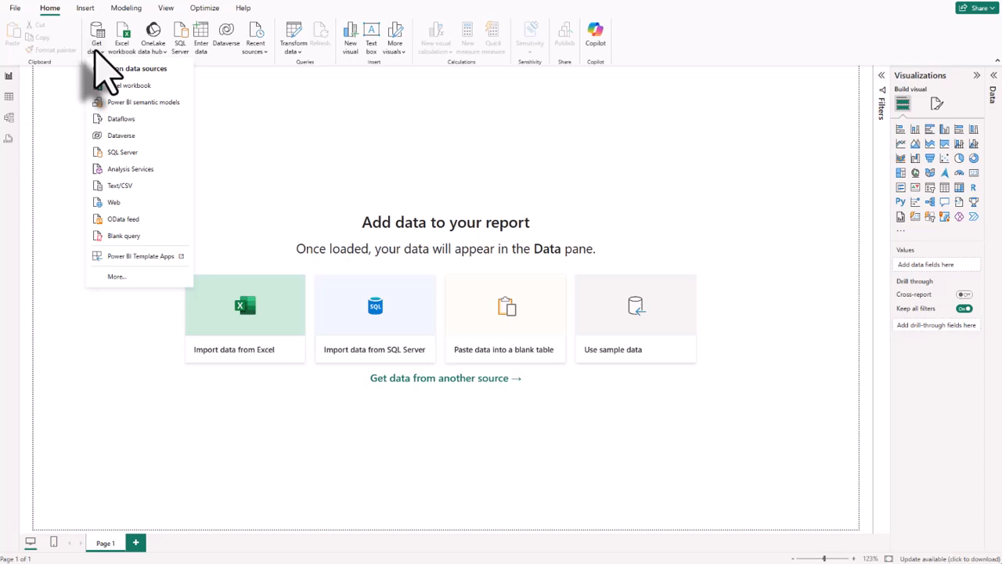
pyautogui.click(132, 102)
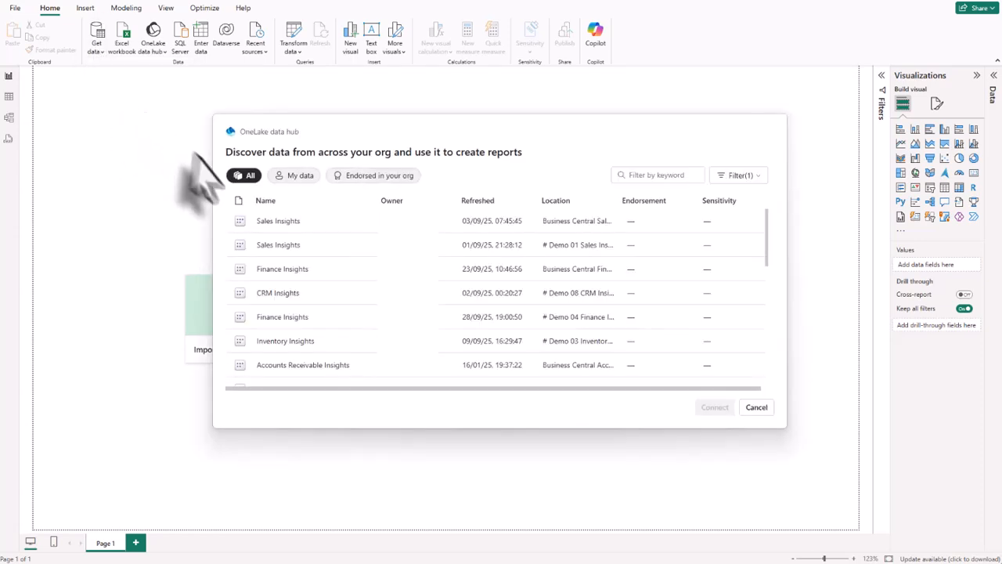
pyautogui.click(277, 222)
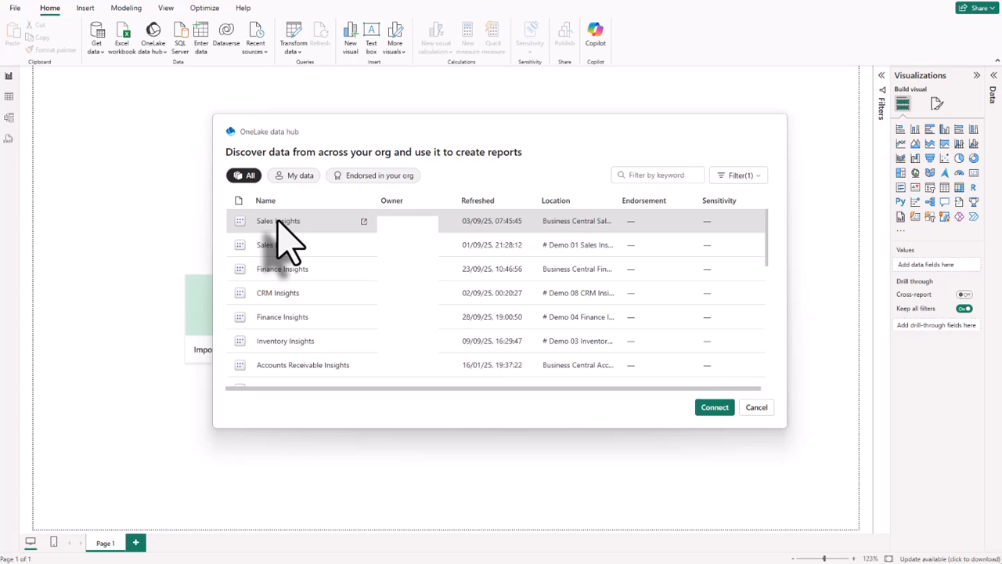
pyautogui.click(713, 408)
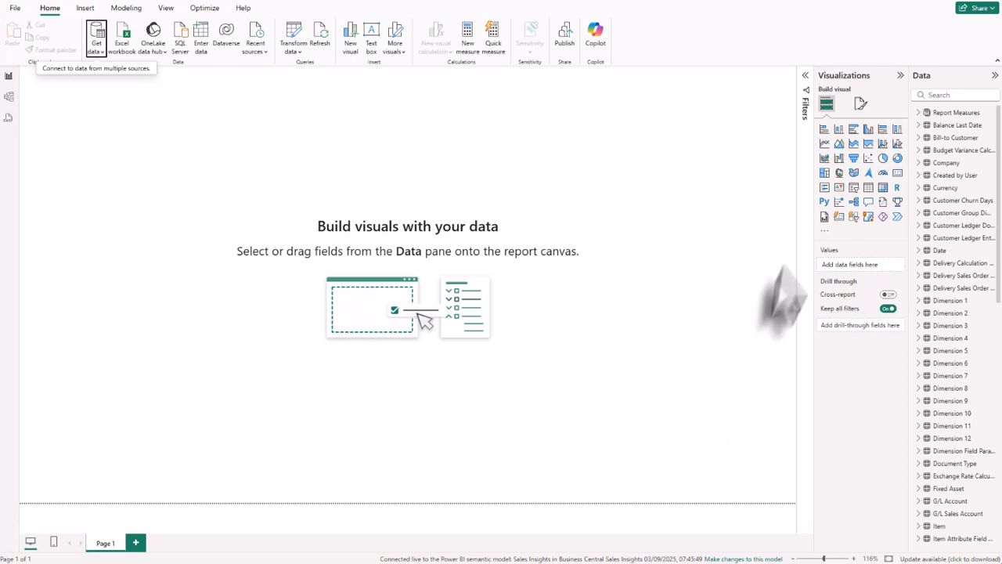
# Insert a clustered column chart filling the left half of the page and add the Item Sales (LCY) measure to it.
pyautogui.click(869, 129)
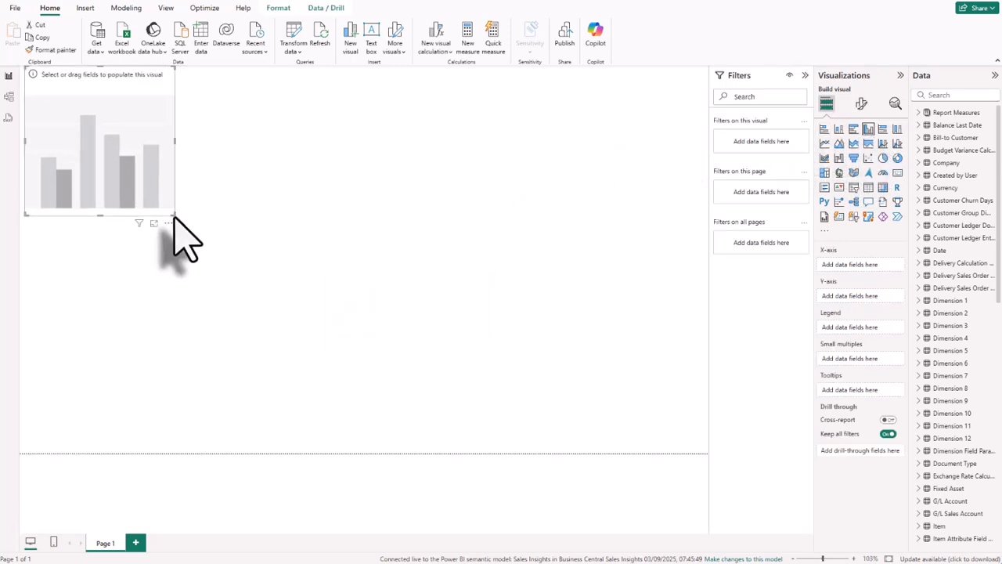
pyautogui.moveTo(174, 216); pyautogui.dragTo(360, 453)
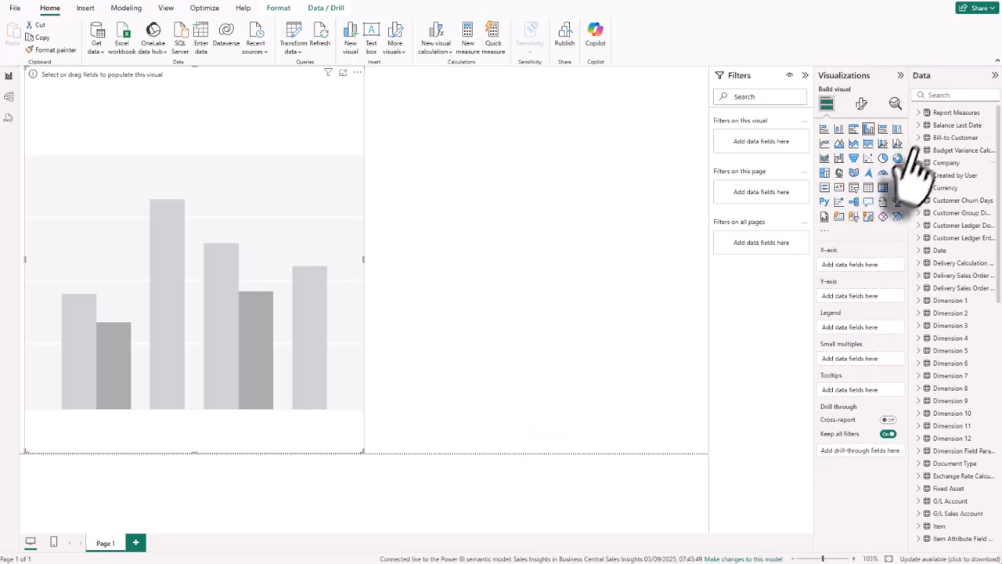
pyautogui.click(922, 114)
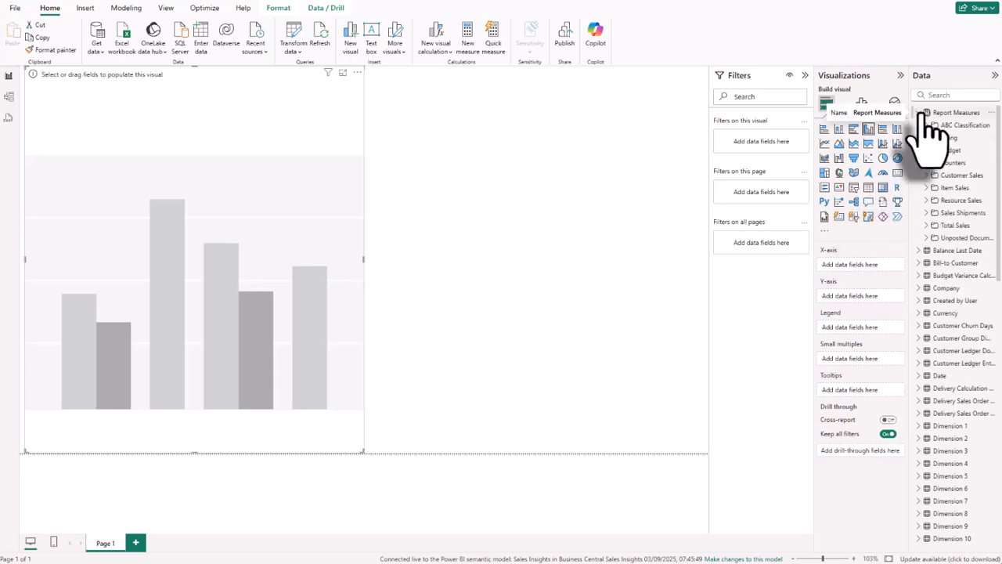
pyautogui.click(926, 188)
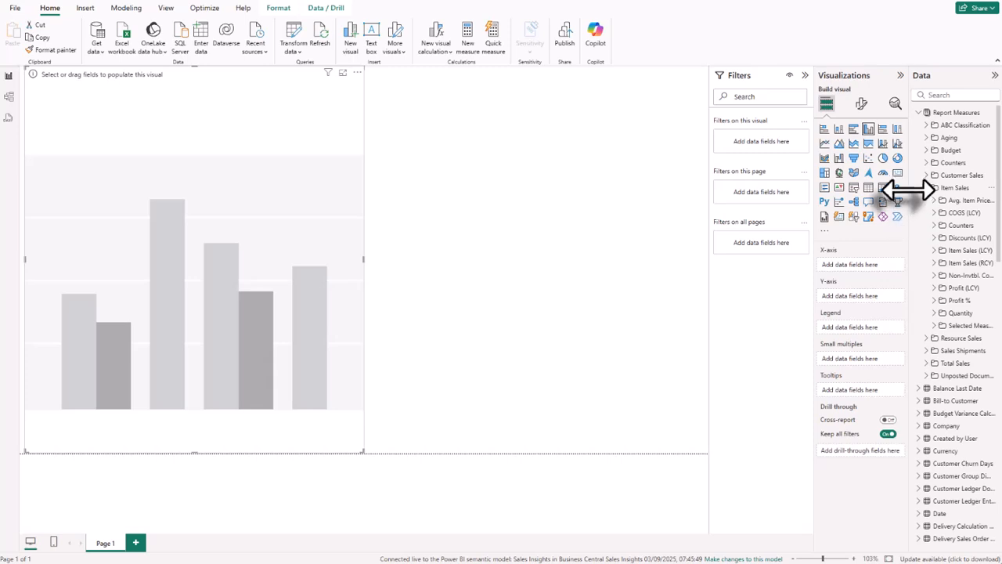
pyautogui.moveTo(908, 190); pyautogui.dragTo(877, 190)
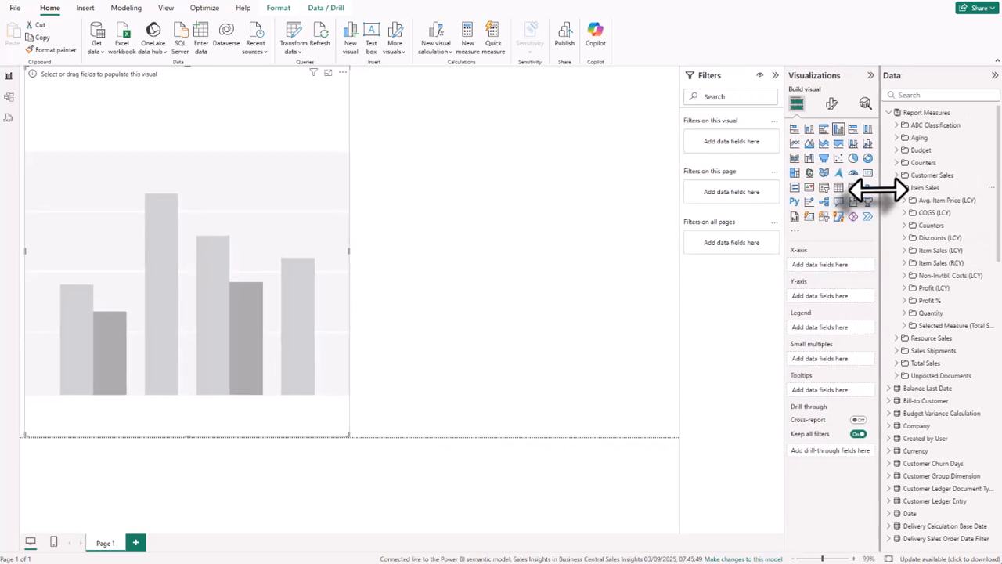
pyautogui.click(908, 250)
pyautogui.click(912, 275)
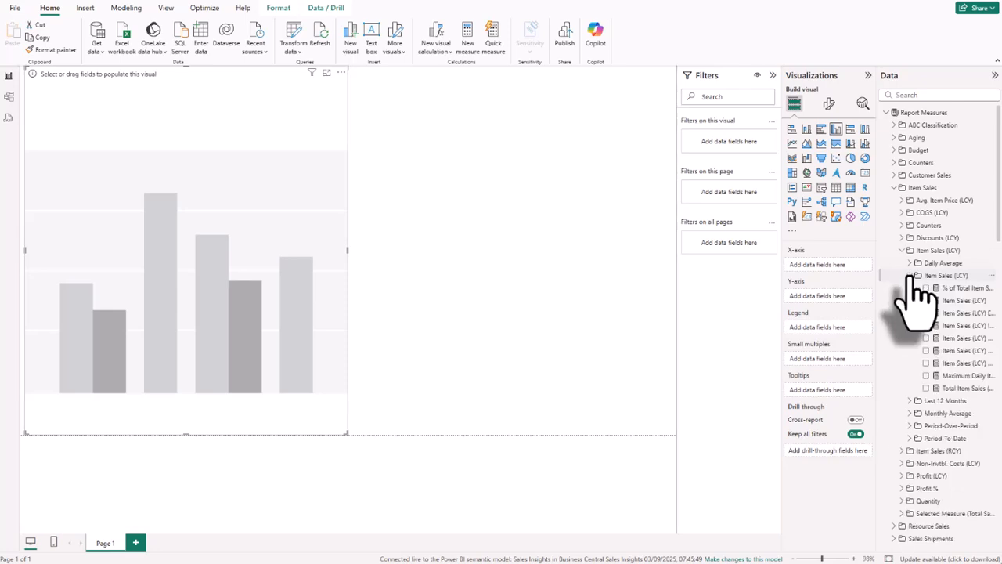
pyautogui.moveTo(961, 301); pyautogui.dragTo(230, 230)
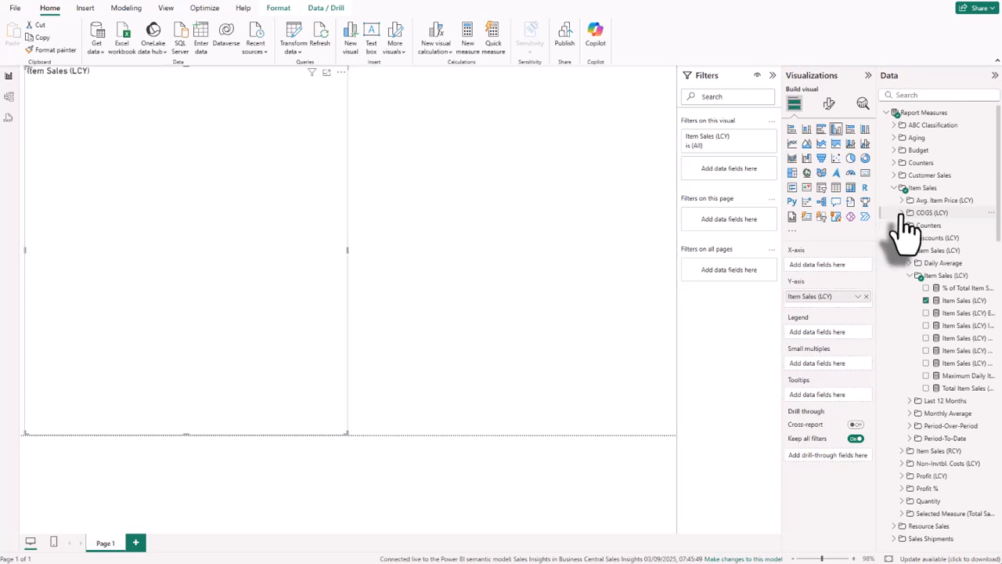
# Add the COGS (LCY) measure from the Item Sales measures to the column chart.
pyautogui.click(902, 213)
pyautogui.click(912, 226)
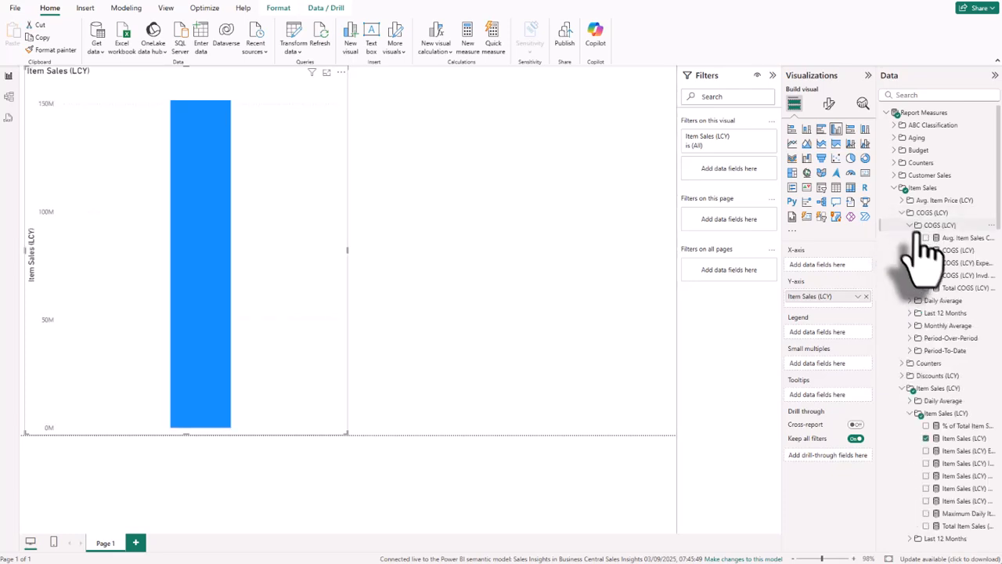
pyautogui.moveTo(957, 251); pyautogui.dragTo(325, 231)
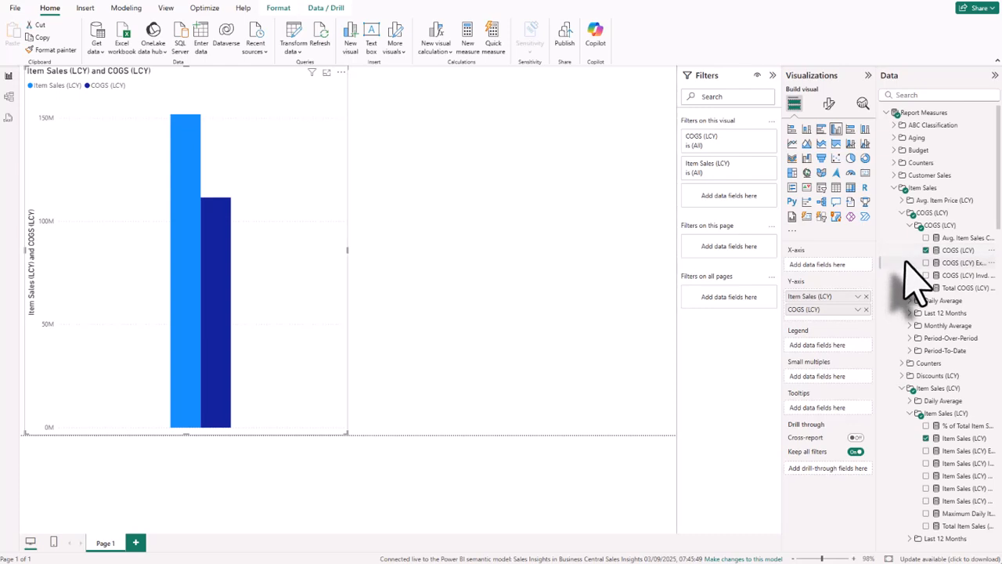
# Break the column chart down by the Fiscal Quarter Year field from the Date table.
pyautogui.scroll(-10, 912, 278)
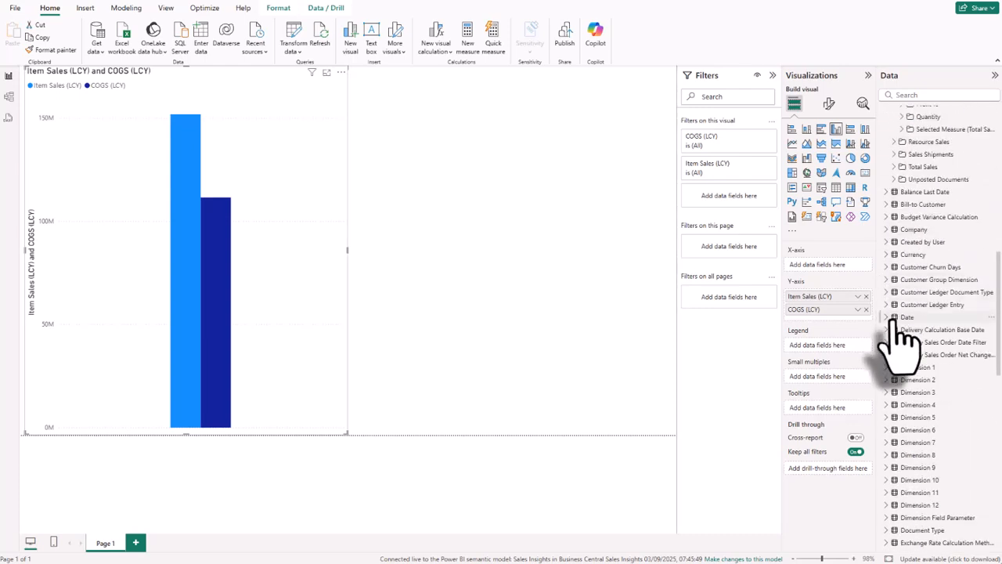
pyautogui.click(894, 317)
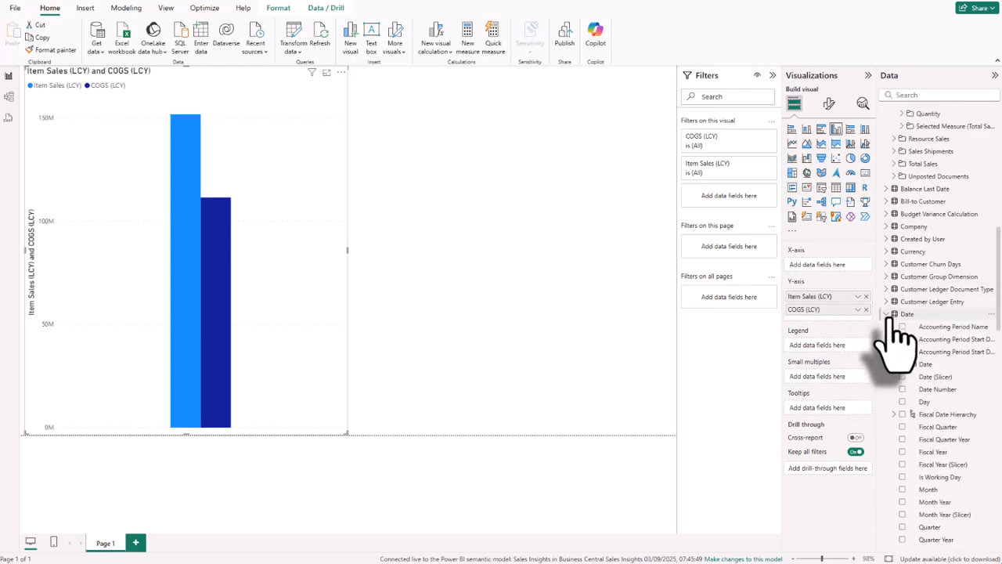
pyautogui.scroll(-3, 900, 313)
pyautogui.moveTo(932, 341); pyautogui.dragTo(294, 252)
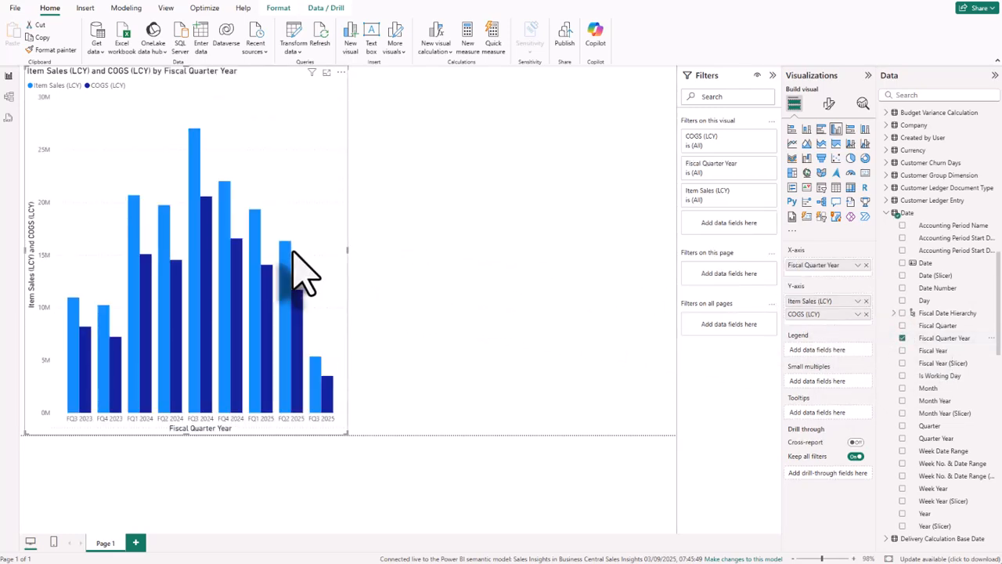
# Insert a matrix beside the column chart and add the Item Sales (LCY) measure as its value.
pyautogui.click(415, 271)
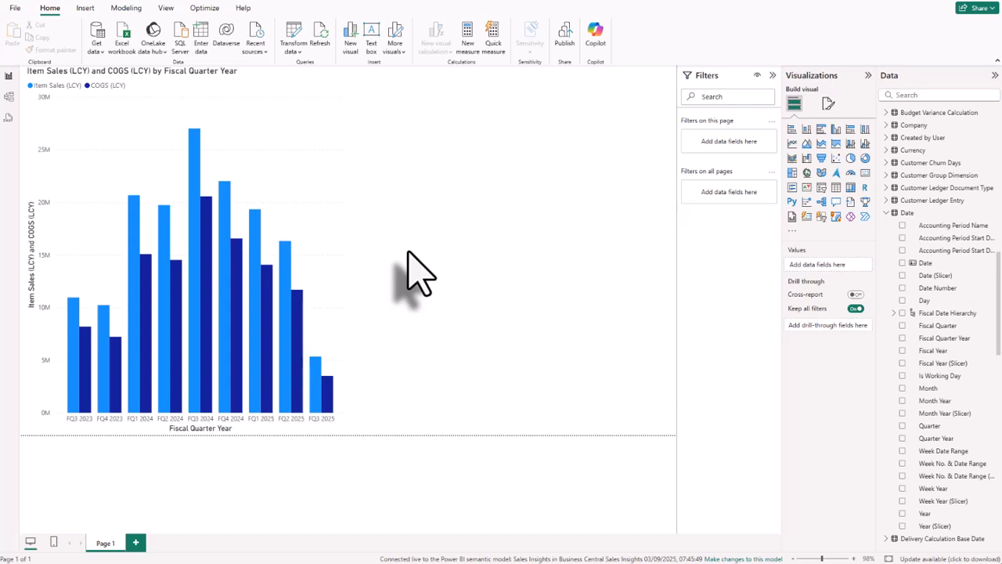
pyautogui.click(850, 189)
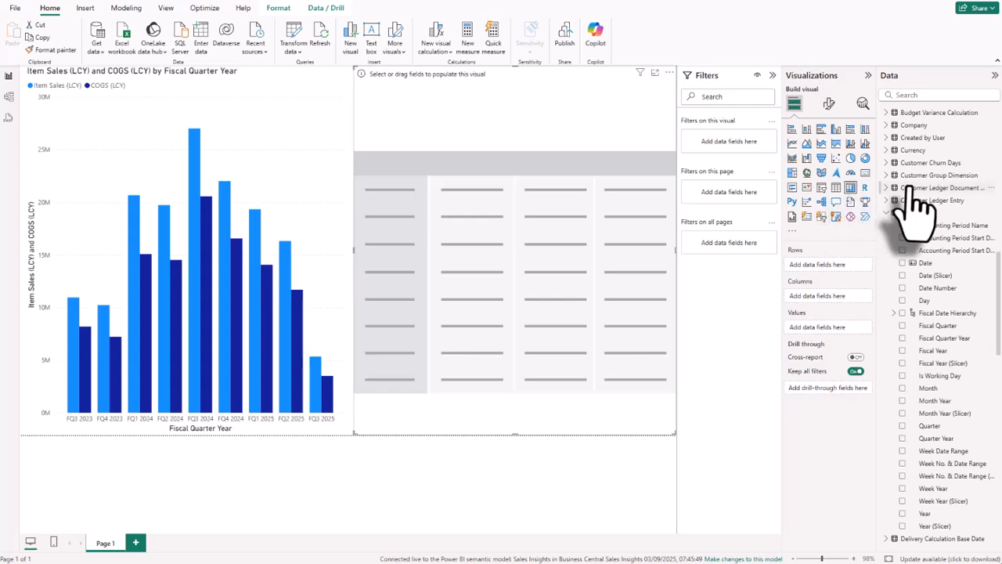
pyautogui.scroll(10, 910, 194)
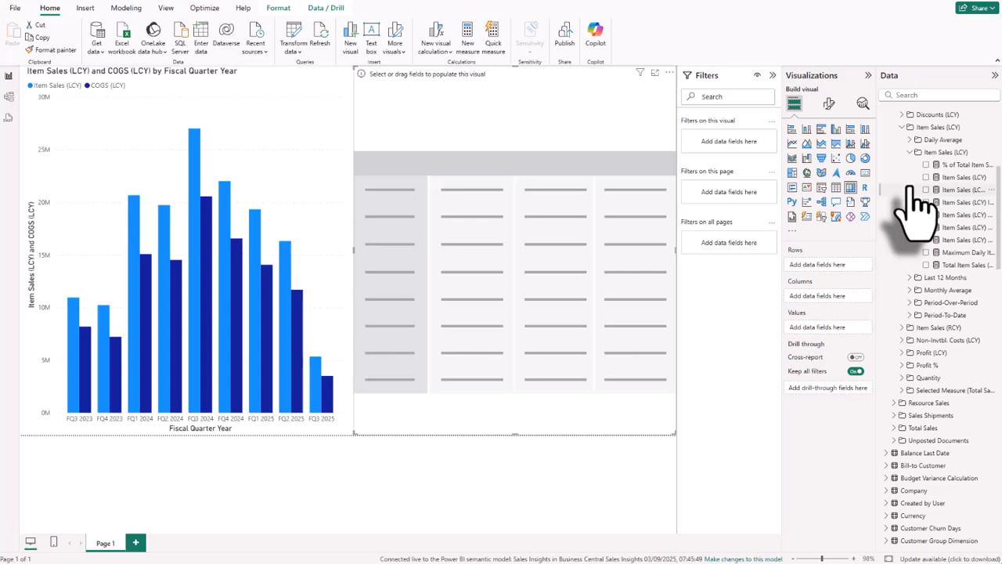
pyautogui.moveTo(950, 178); pyautogui.dragTo(543, 212)
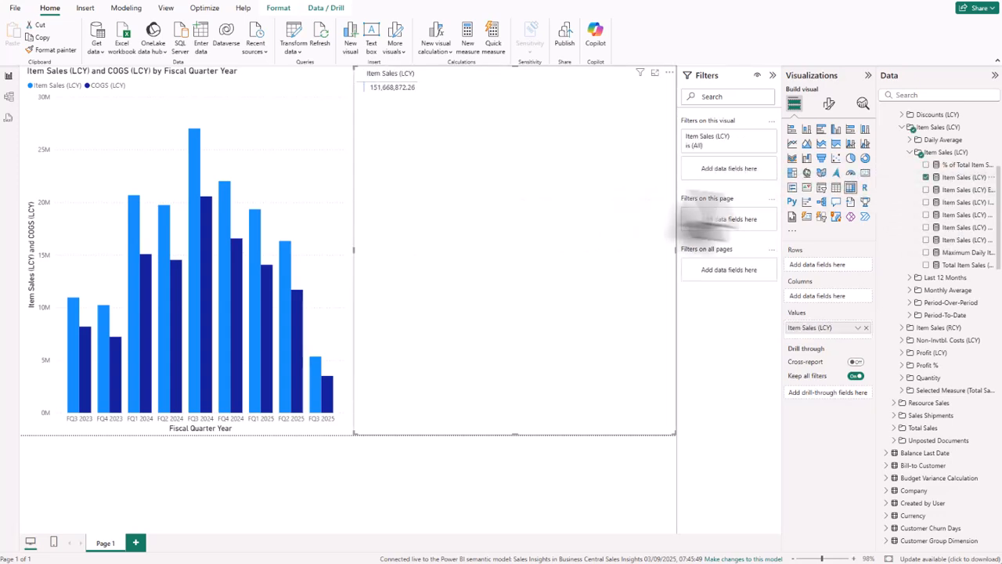
# Add the Item Sales (Qty.) measure from the Quantity measures to the matrix values.
pyautogui.scroll(-5, 895, 243)
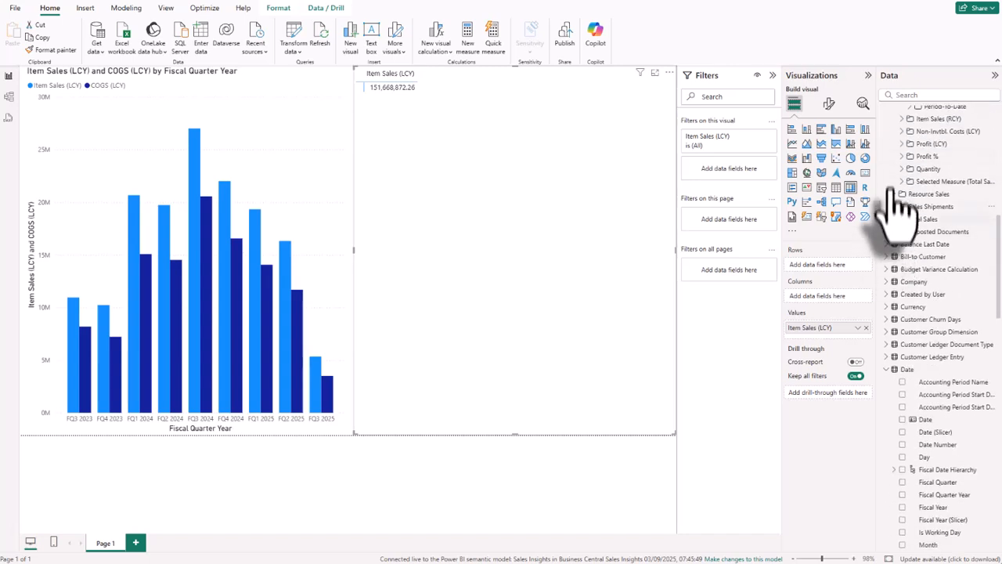
pyautogui.click(908, 169)
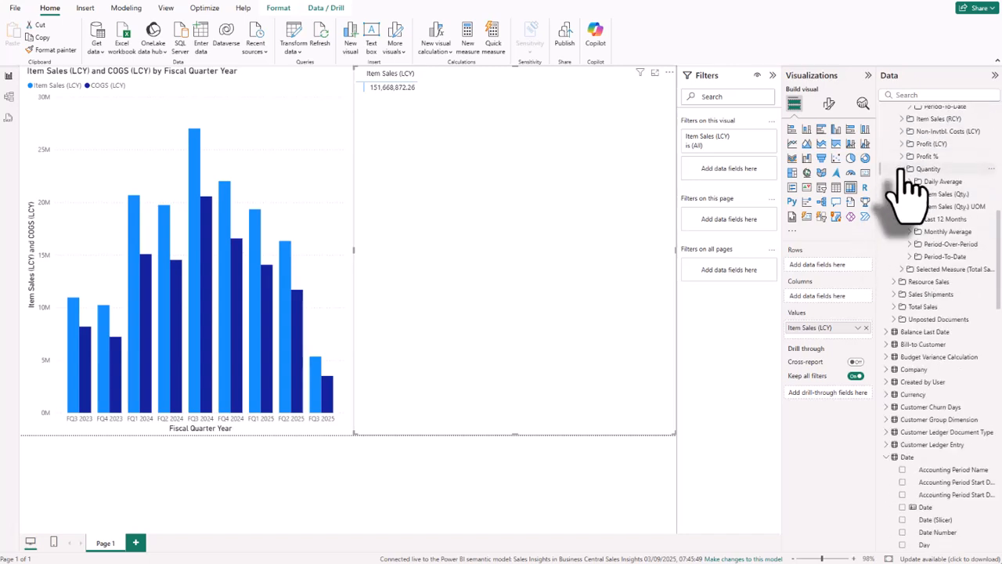
pyautogui.click(910, 193)
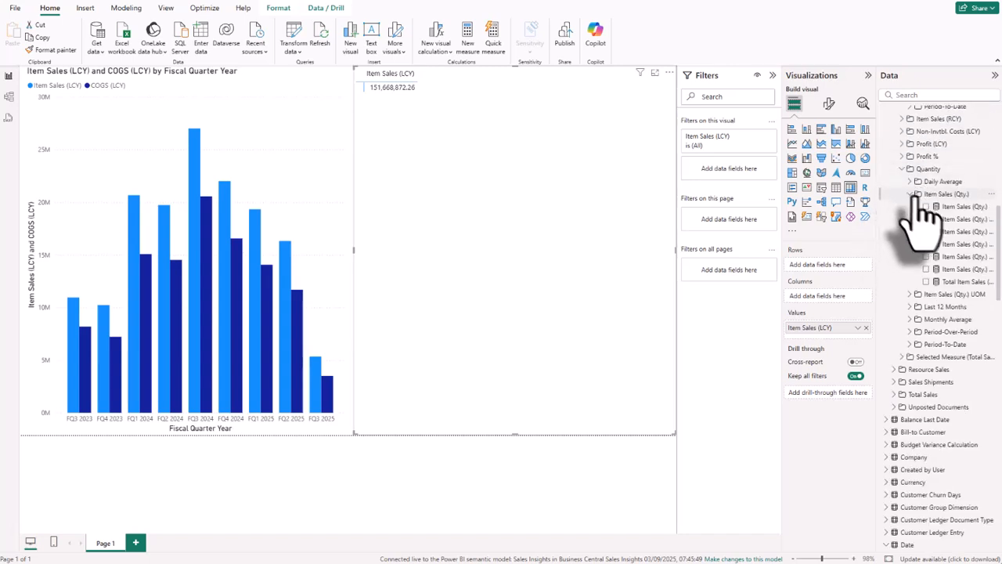
pyautogui.moveTo(948, 206); pyautogui.dragTo(617, 202)
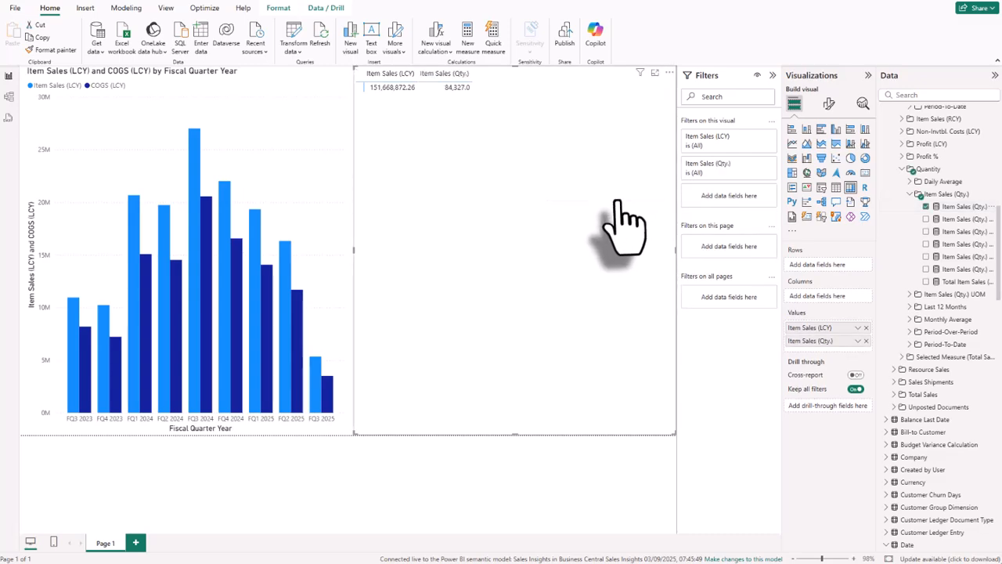
# Add the Salesperson Name field from the Salesperson table to the matrix as its rows.
pyautogui.scroll(-3, 906, 227)
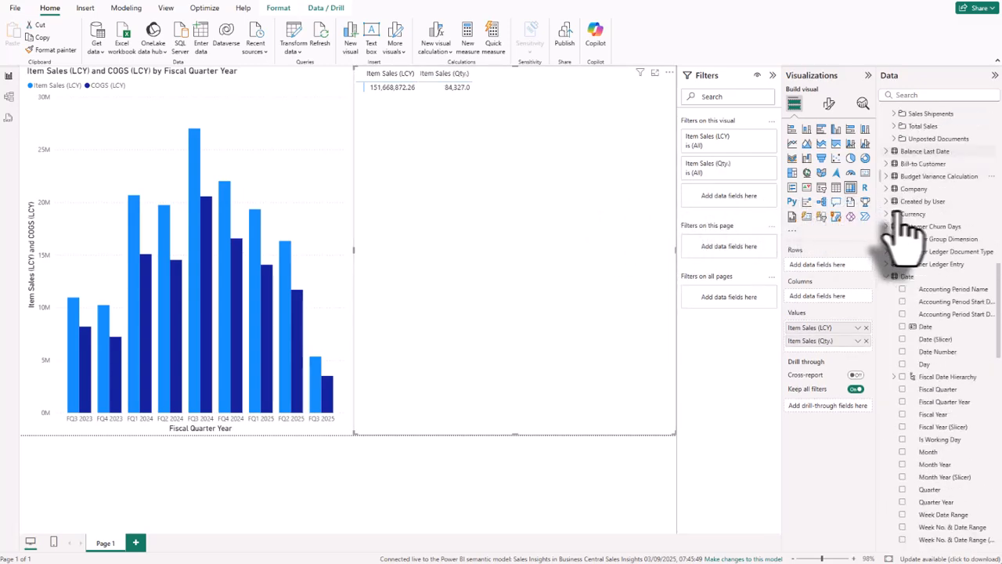
pyautogui.scroll(-10, 904, 231)
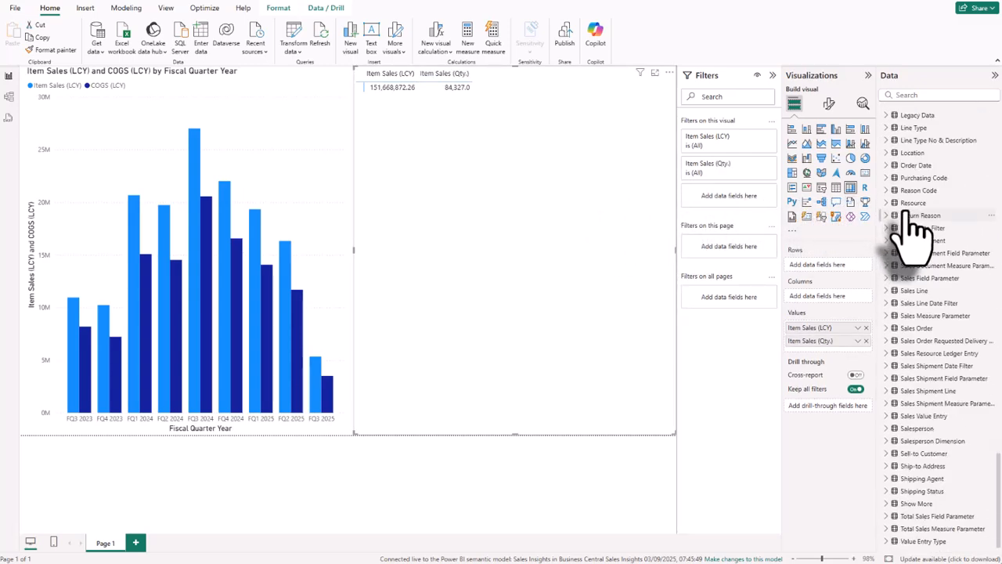
pyautogui.click(886, 428)
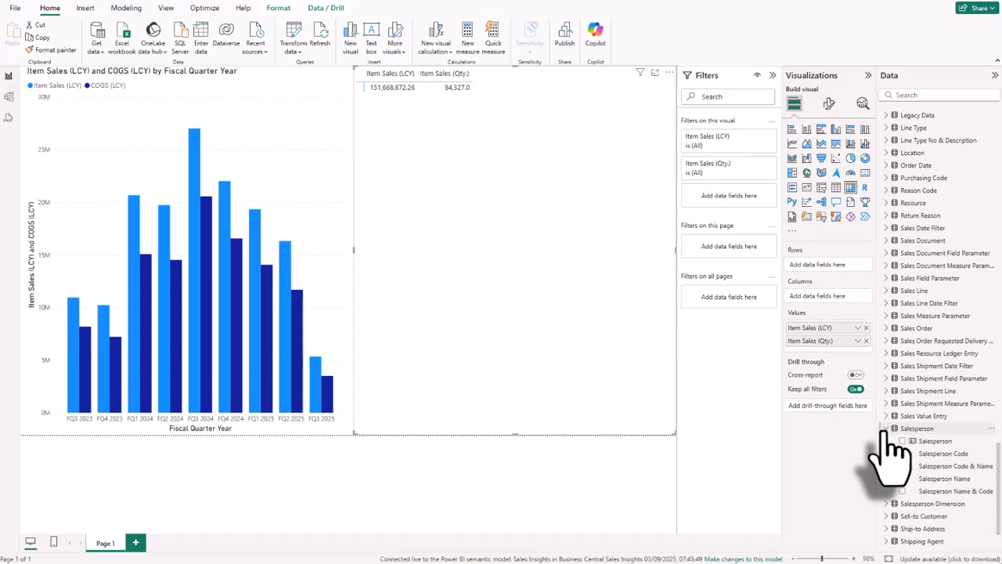
pyautogui.moveTo(944, 478); pyautogui.dragTo(506, 292)
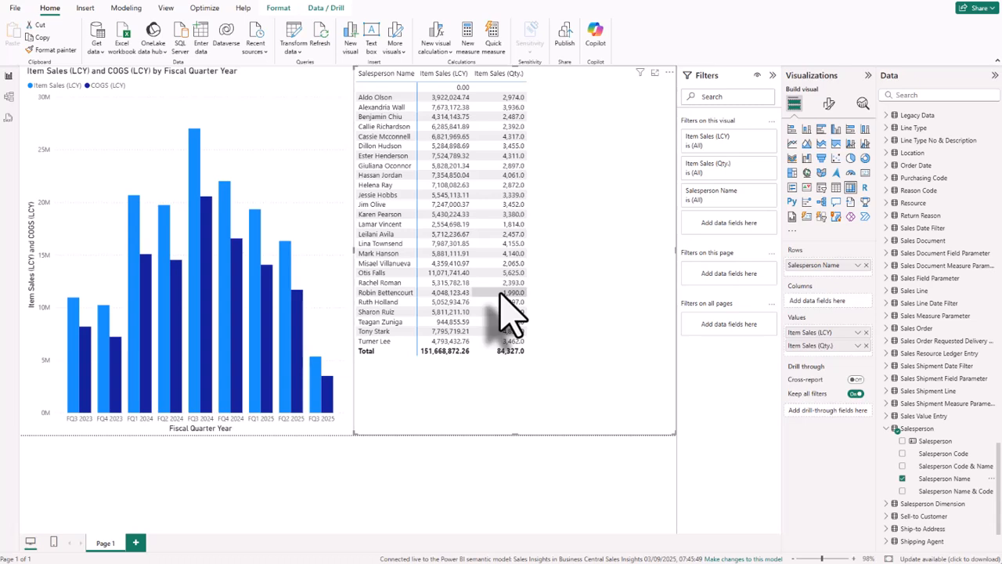
# Select one salesperson's row in the matrix and set the matrix's interaction with the column chart to Filter.
pyautogui.click(393, 108)
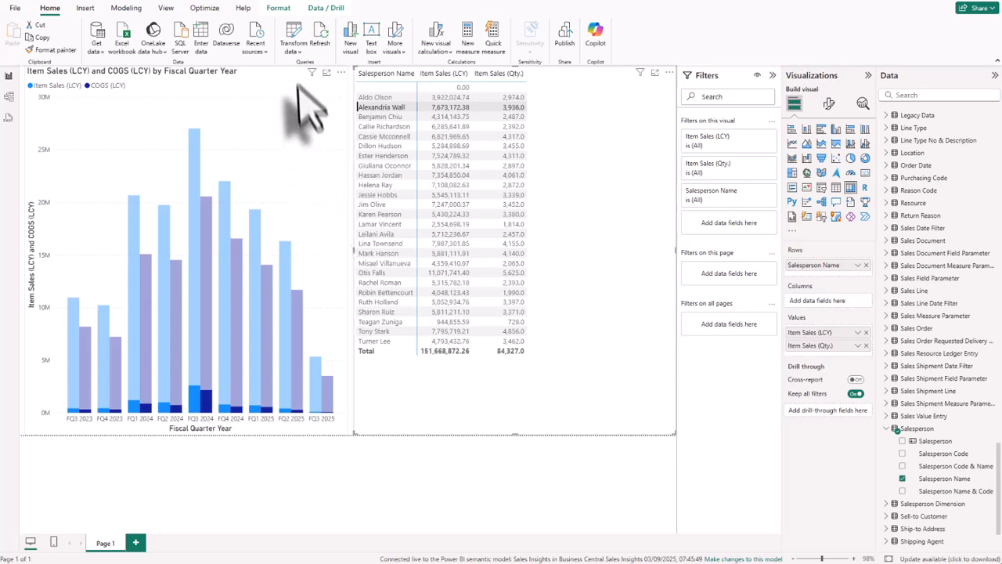
pyautogui.click(280, 11)
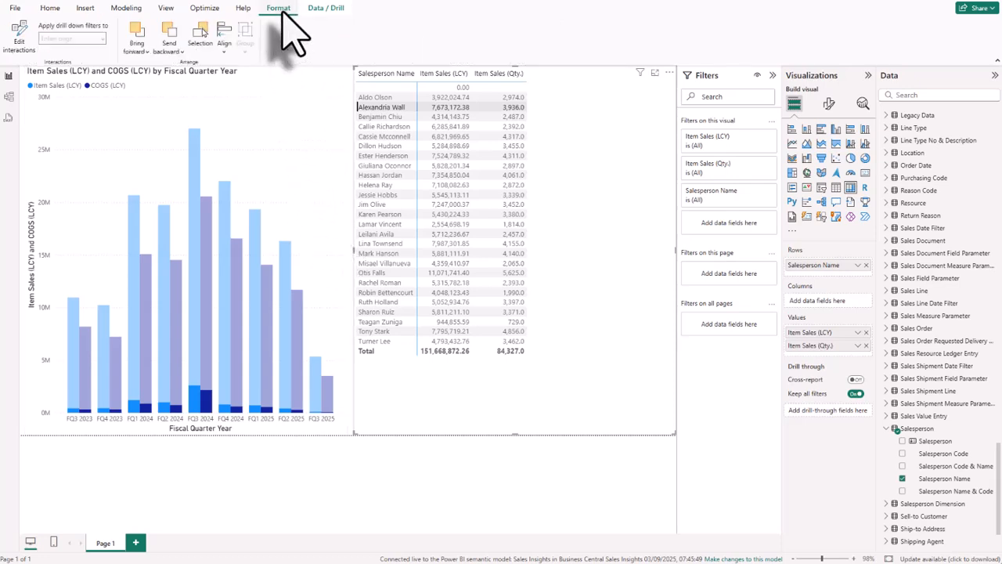
pyautogui.click(20, 45)
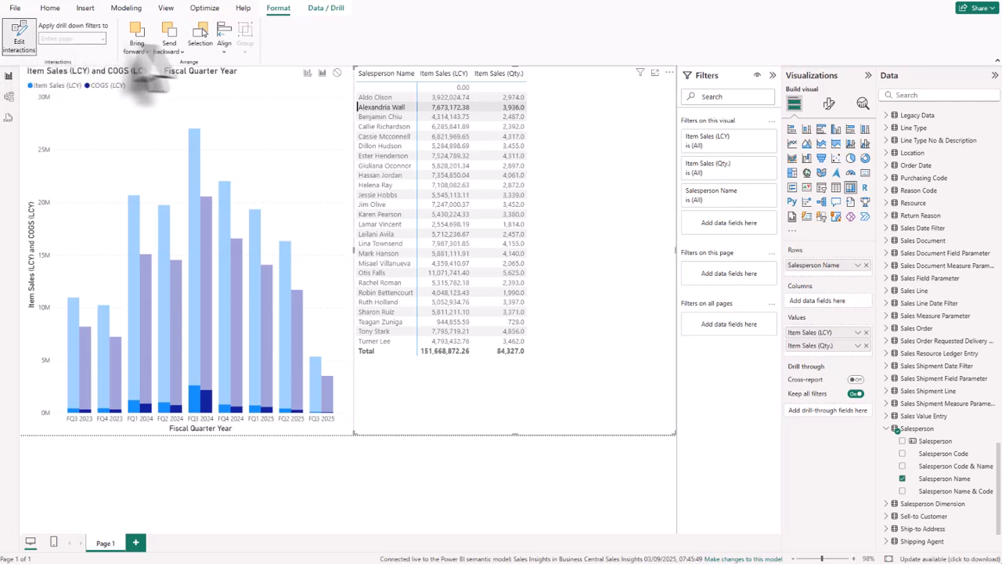
pyautogui.click(307, 73)
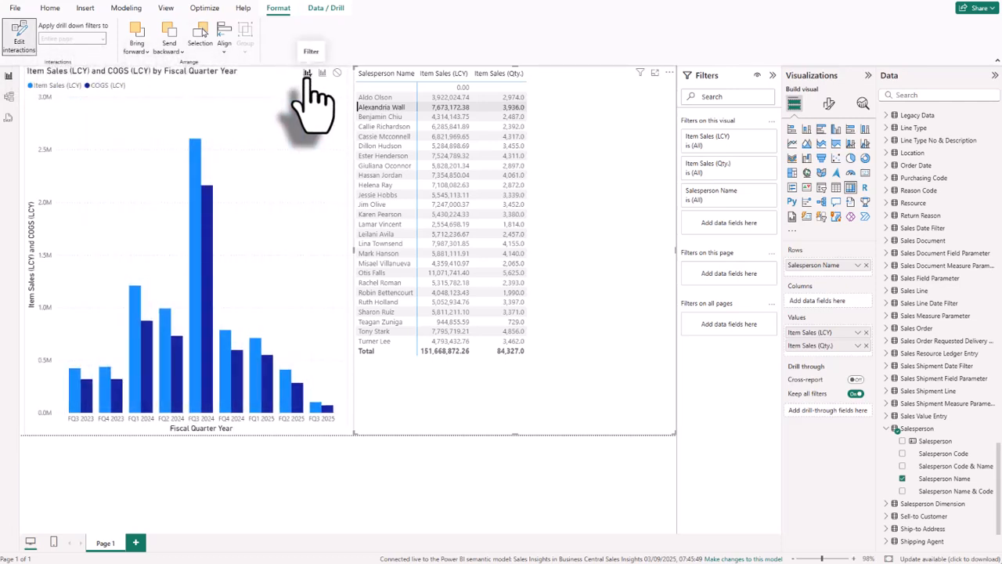
# Turn on data labels for the column chart.
pyautogui.click(308, 80)
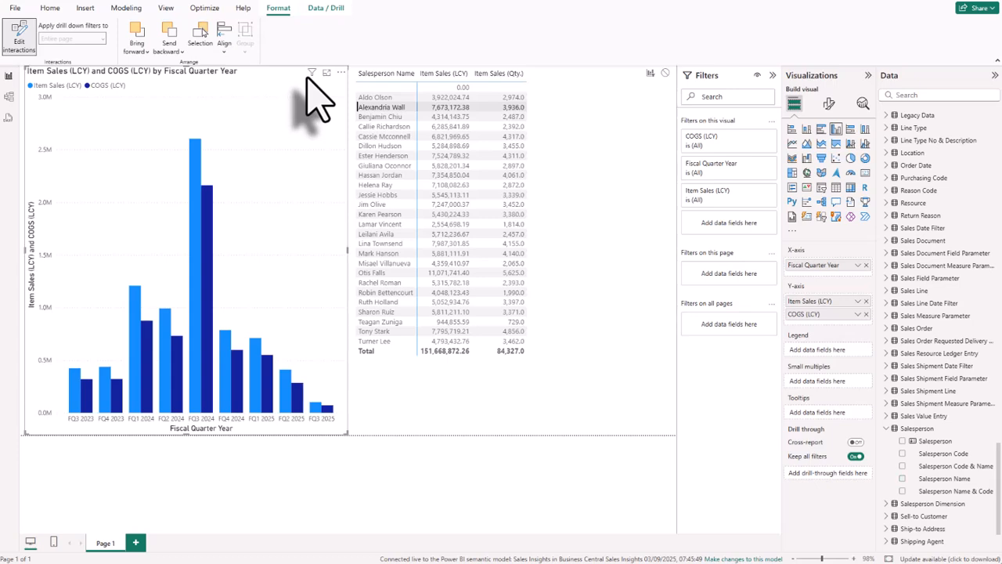
pyautogui.click(829, 103)
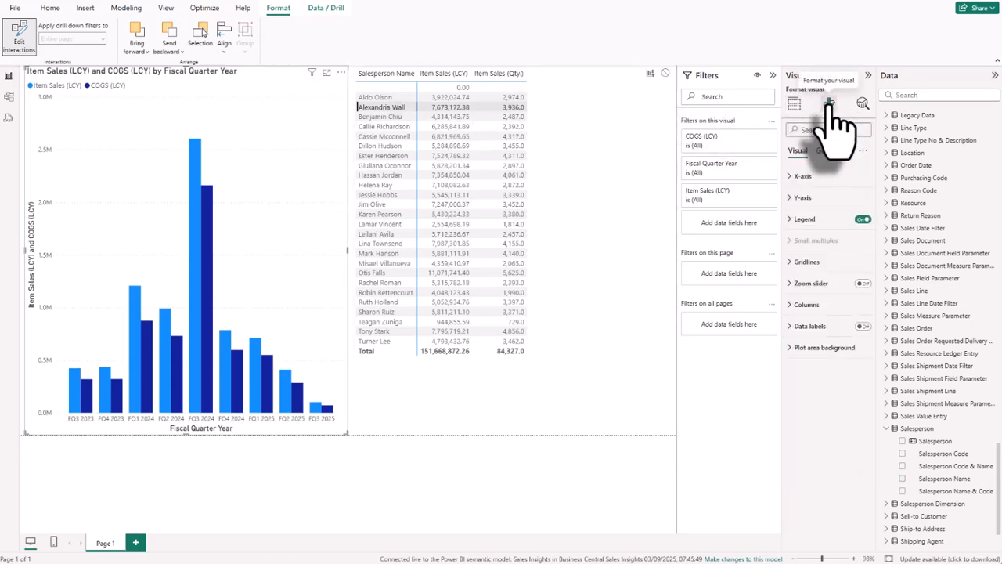
pyautogui.click(863, 327)
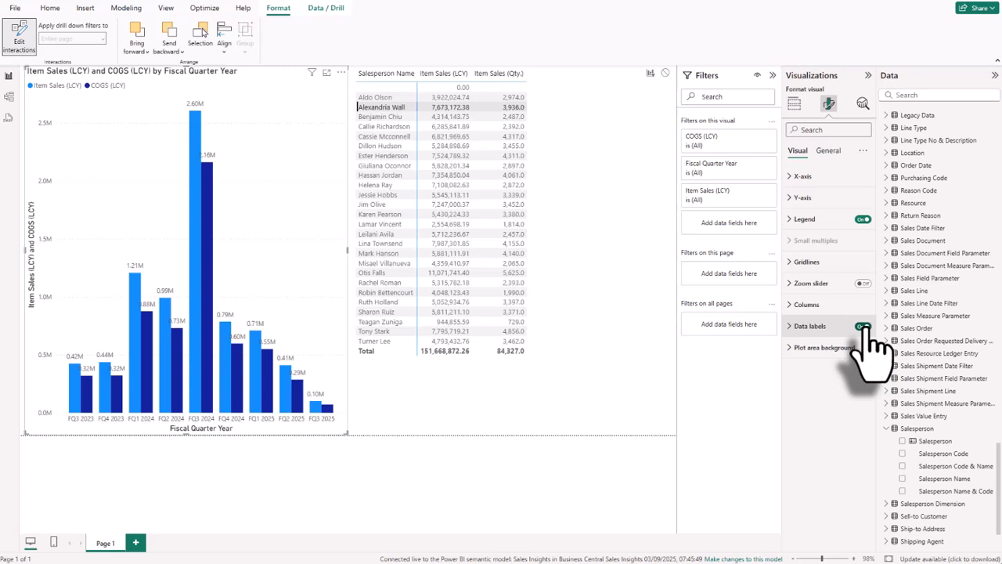
# Create a measure in Report Measures named Average Item Profit (LCY) and begin its formula with the DIVIDE function.
pyautogui.scroll(15, 947, 277)
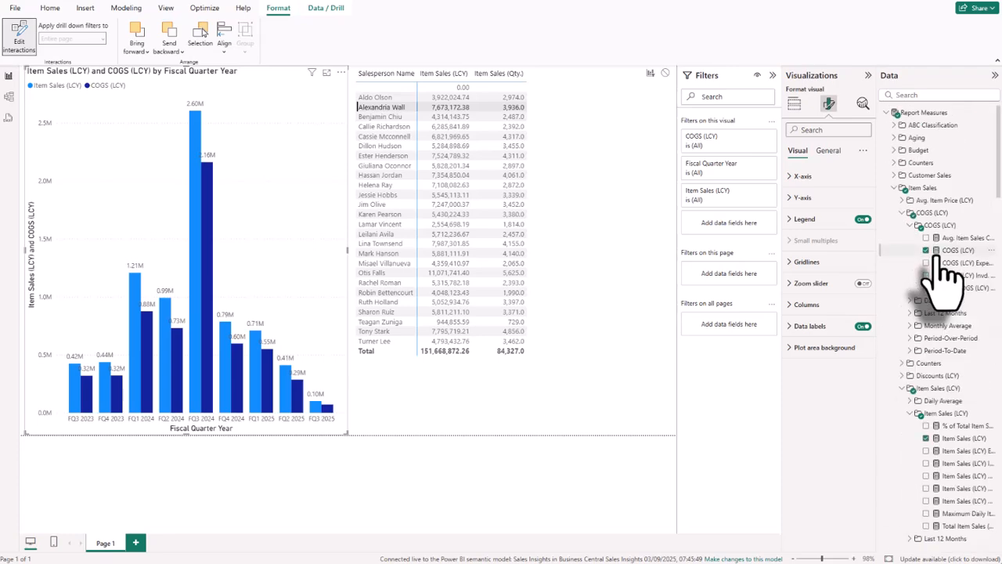
pyautogui.click(908, 114)
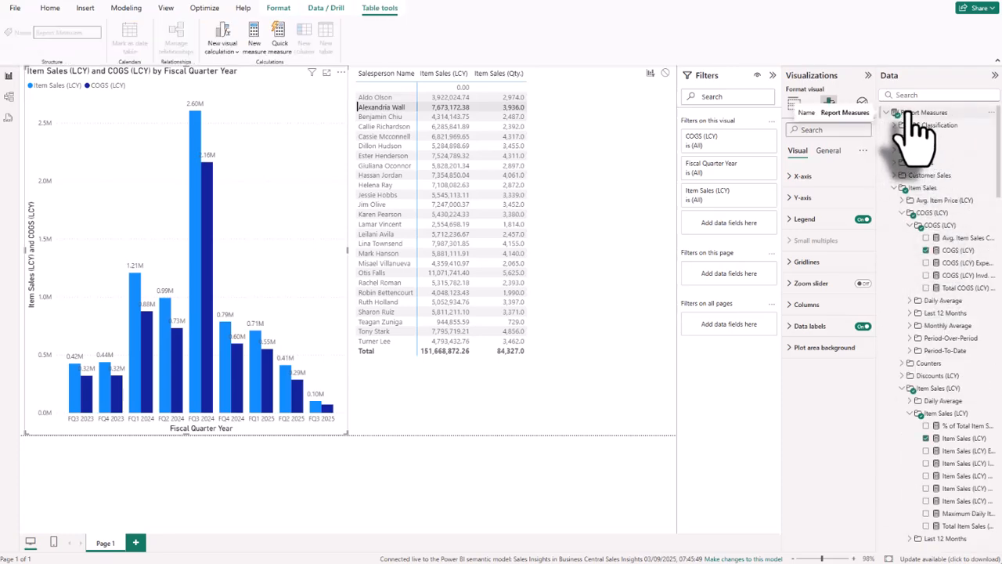
pyautogui.rightClick(911, 118)
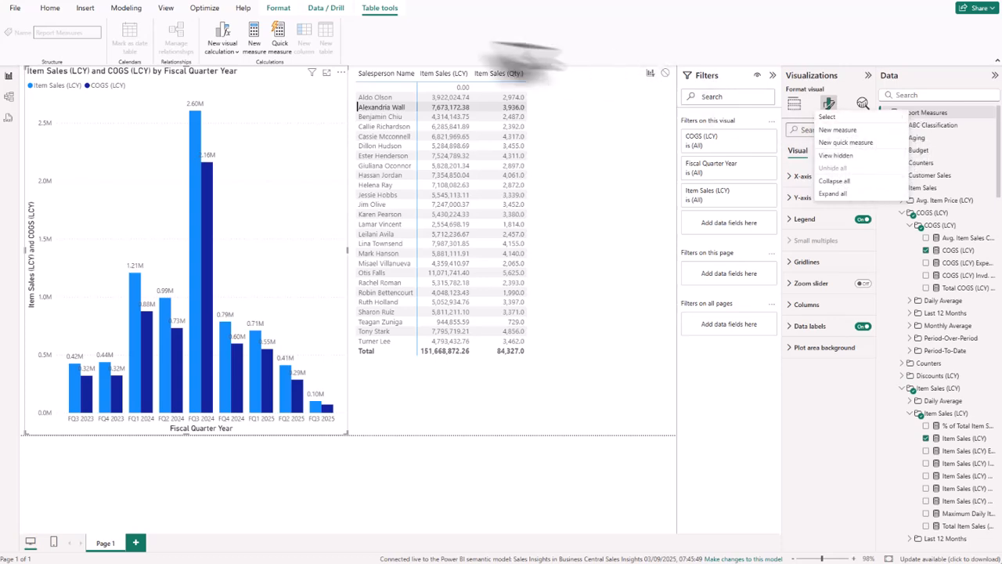
pyautogui.click(254, 49)
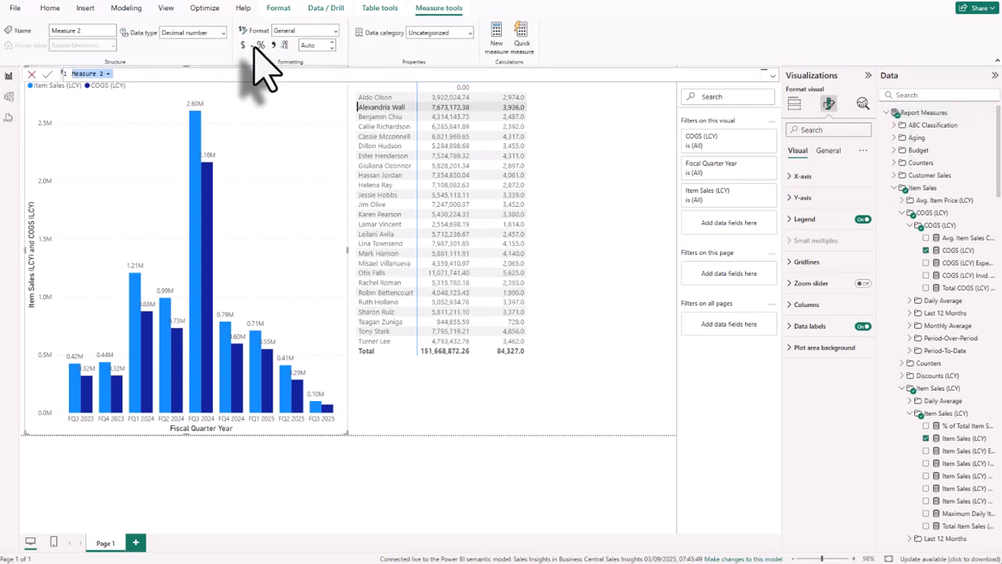
pyautogui.write('Average Item Profit (LCY')
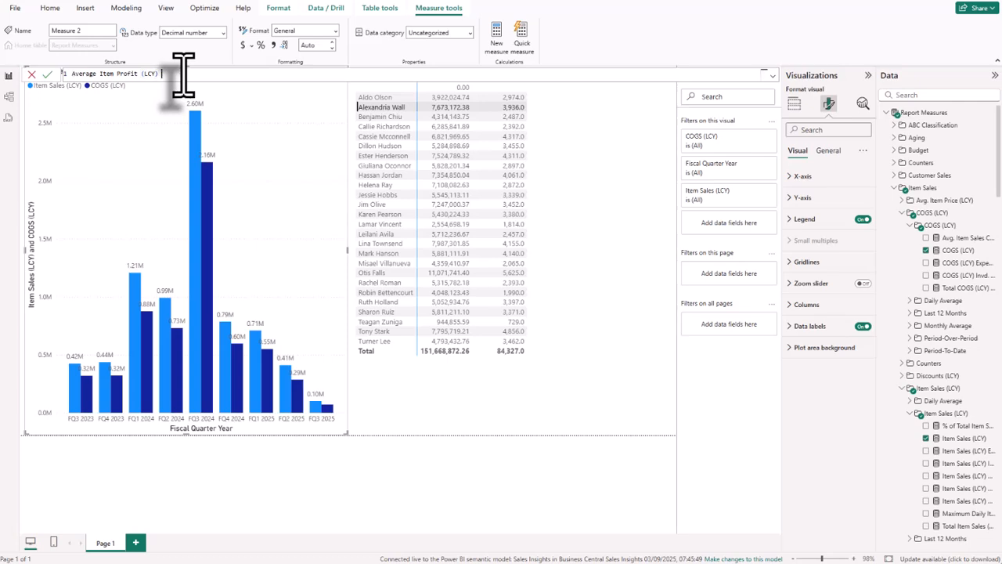
pyautogui.write('divi')
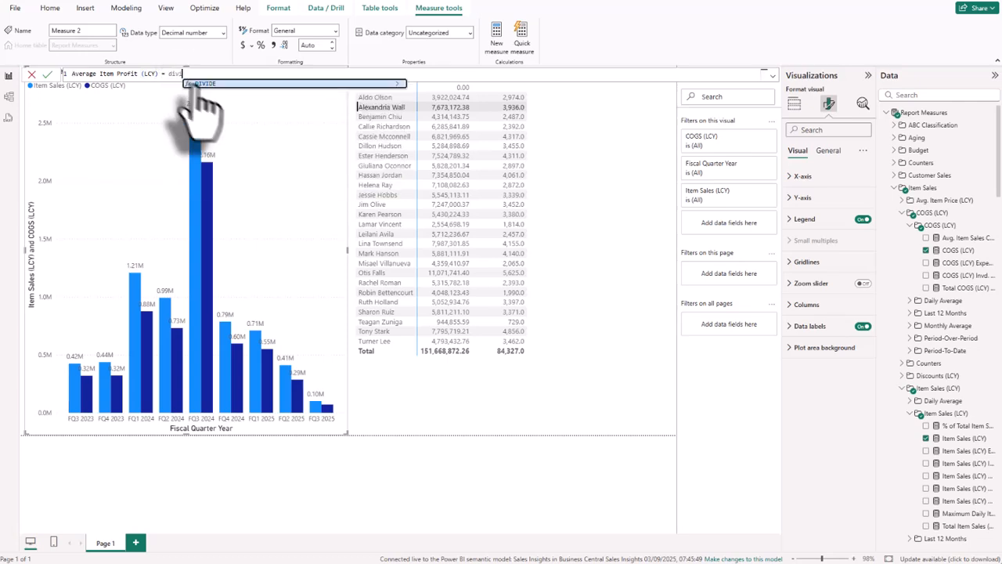
pyautogui.click(212, 83)
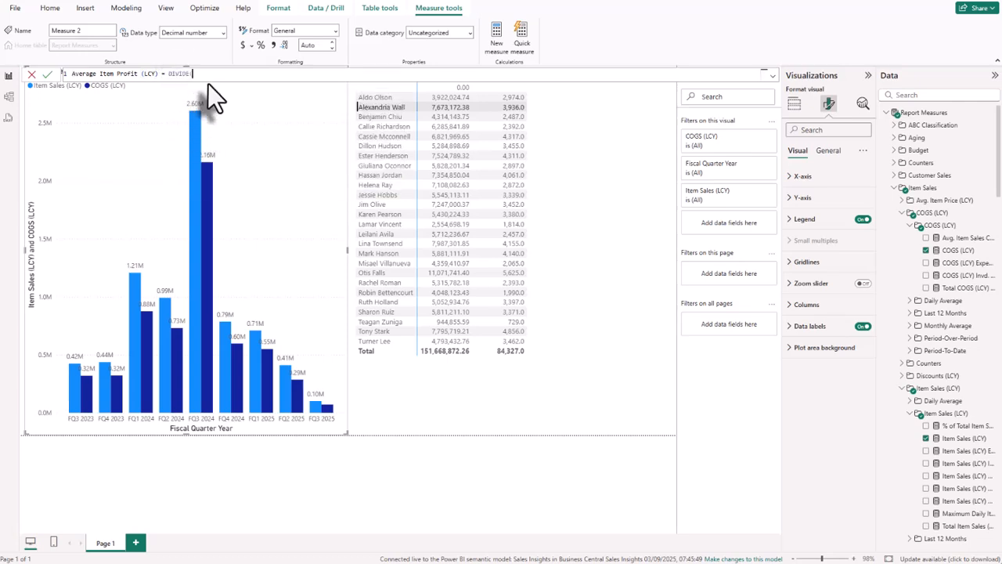
# Complete the formula as DIVIDE([Item Profit (LCY)],[Order Item Quantity]) and add the new measure to the matrix values.
pyautogui.write('item pro')
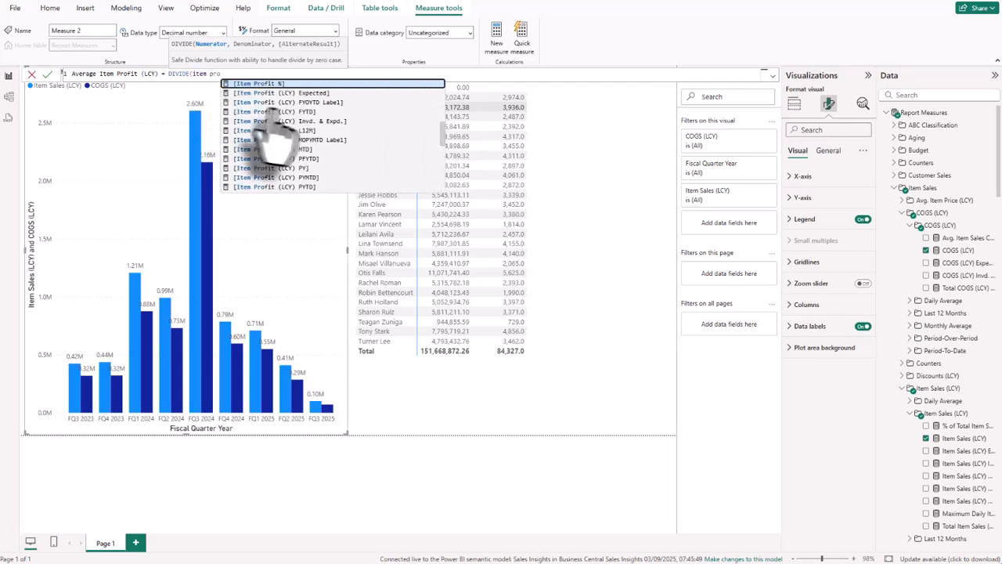
pyautogui.scroll(-3, 290, 138)
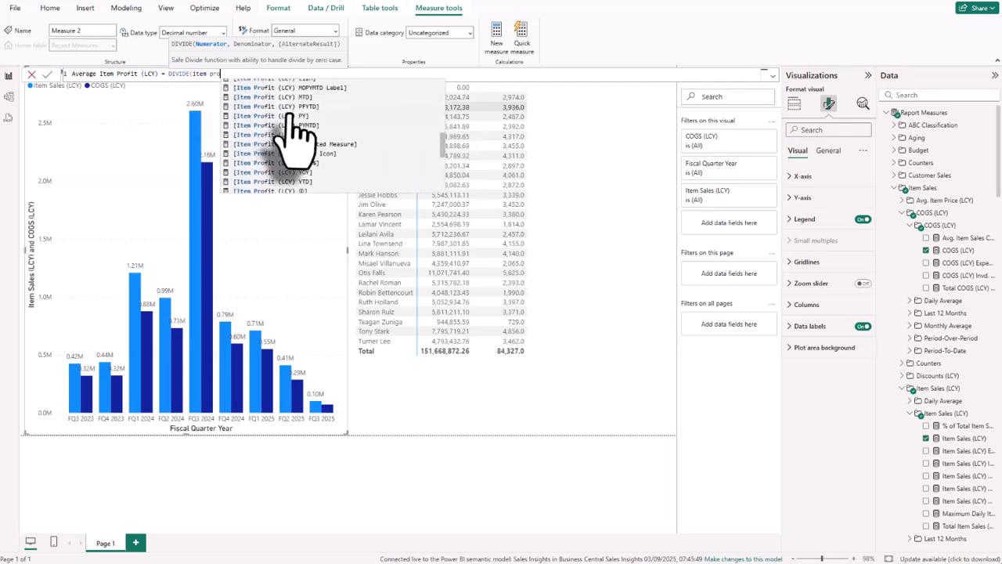
pyautogui.click(288, 176)
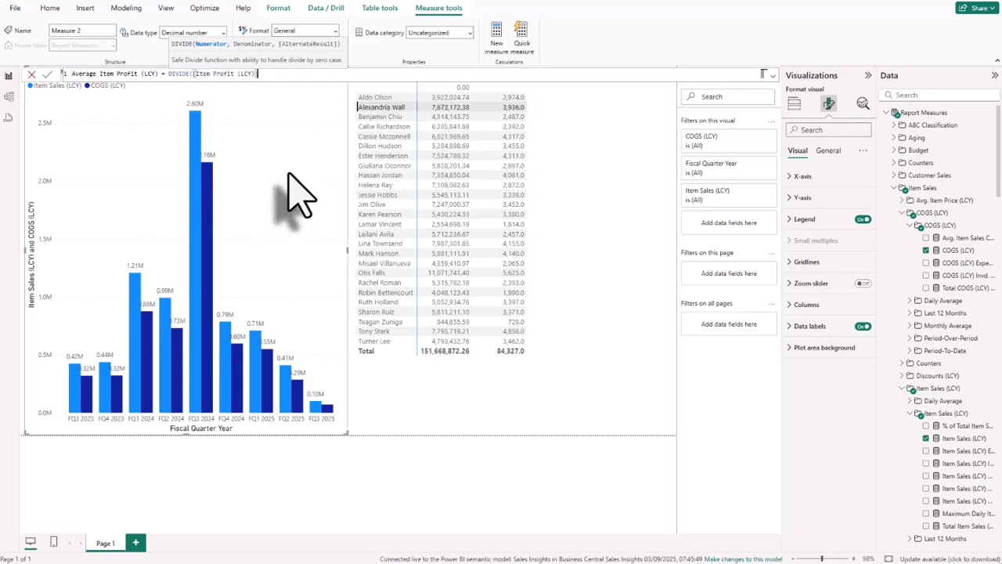
pyautogui.write(',item qua')
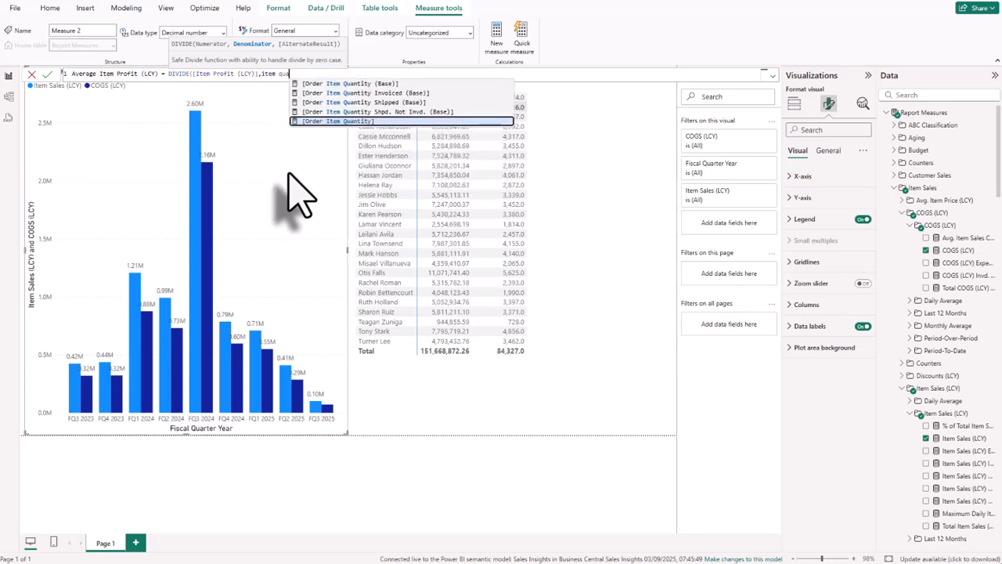
pyautogui.click(351, 121)
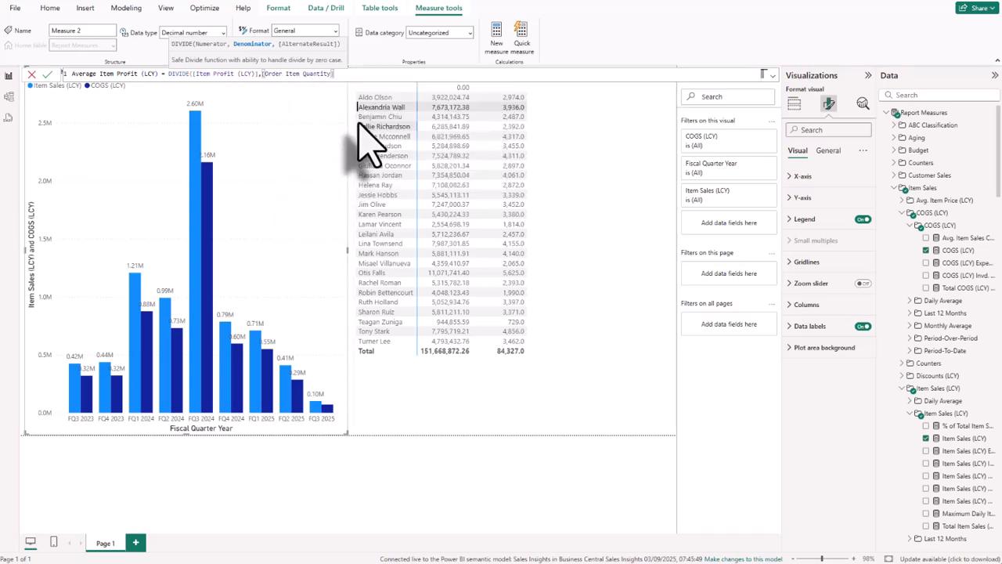
pyautogui.press('Return')
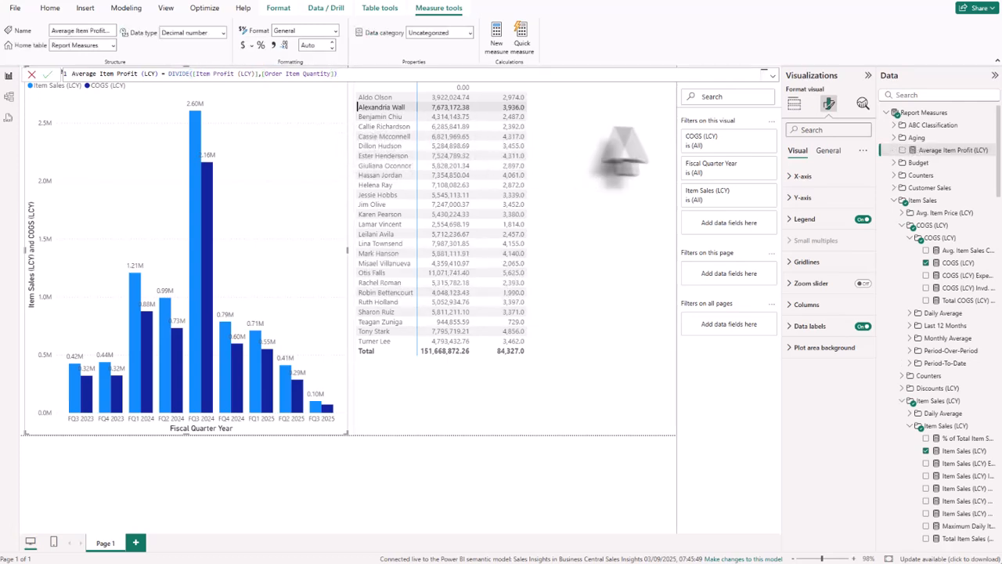
pyautogui.moveTo(951, 151); pyautogui.dragTo(630, 176)
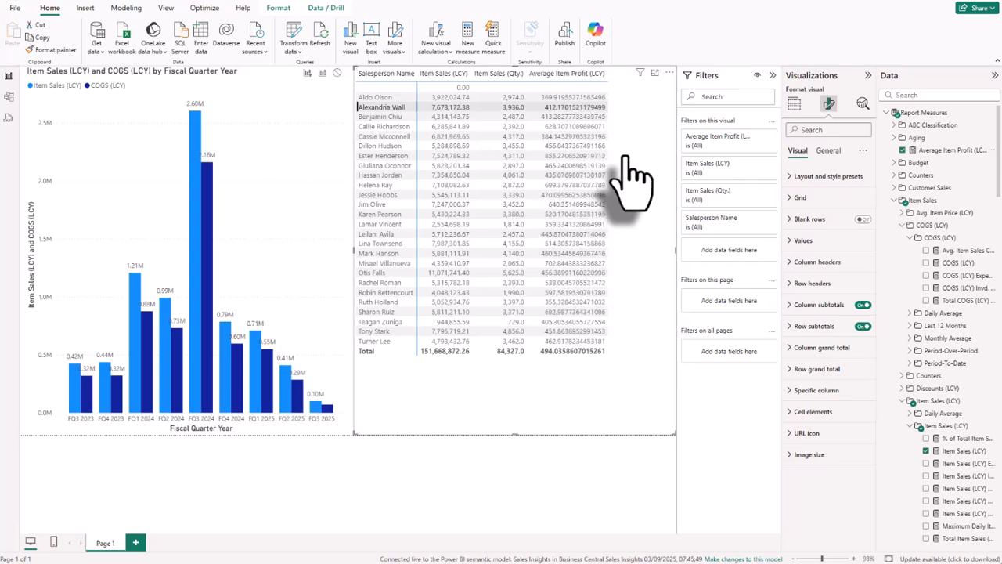
# Review the file formats offered for saving the report and return to the report without saving.
pyautogui.click(16, 11)
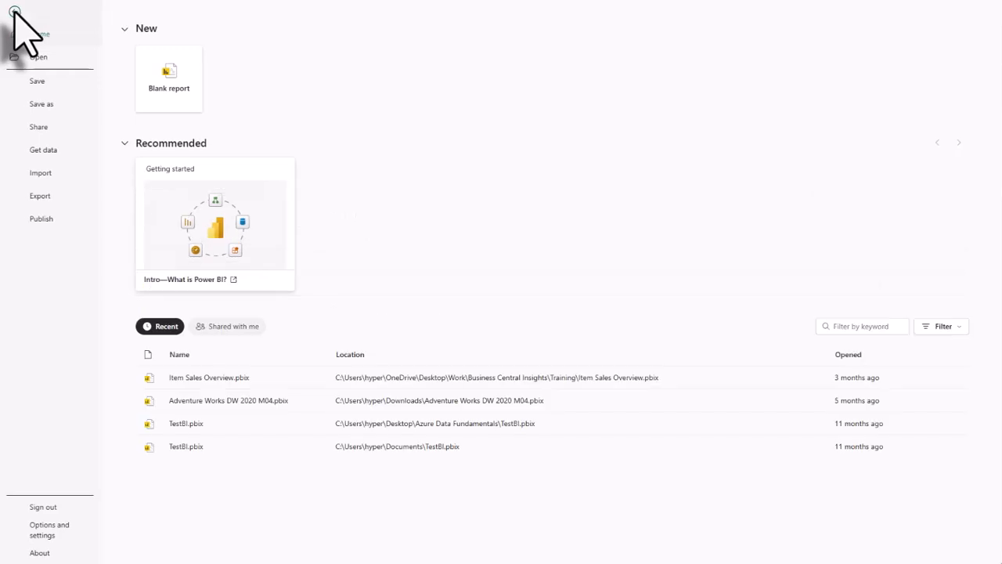
pyautogui.click(43, 104)
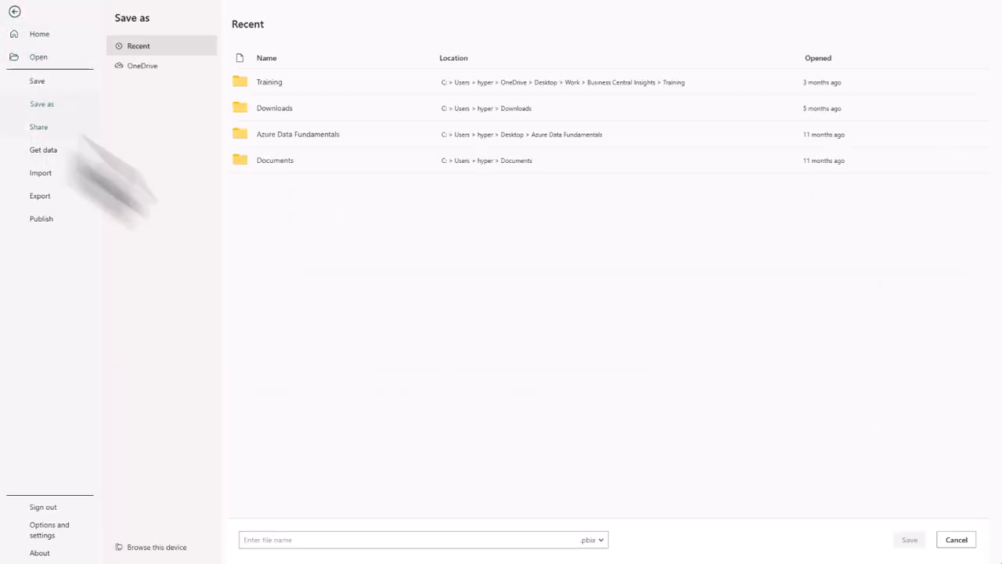
pyautogui.click(600, 539)
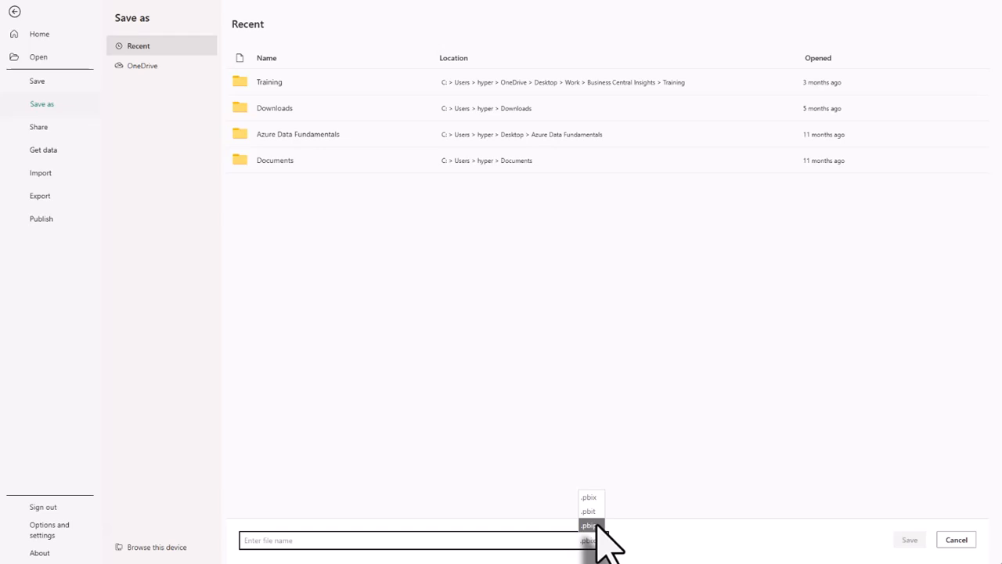
pyautogui.click(362, 270)
pyautogui.click(14, 12)
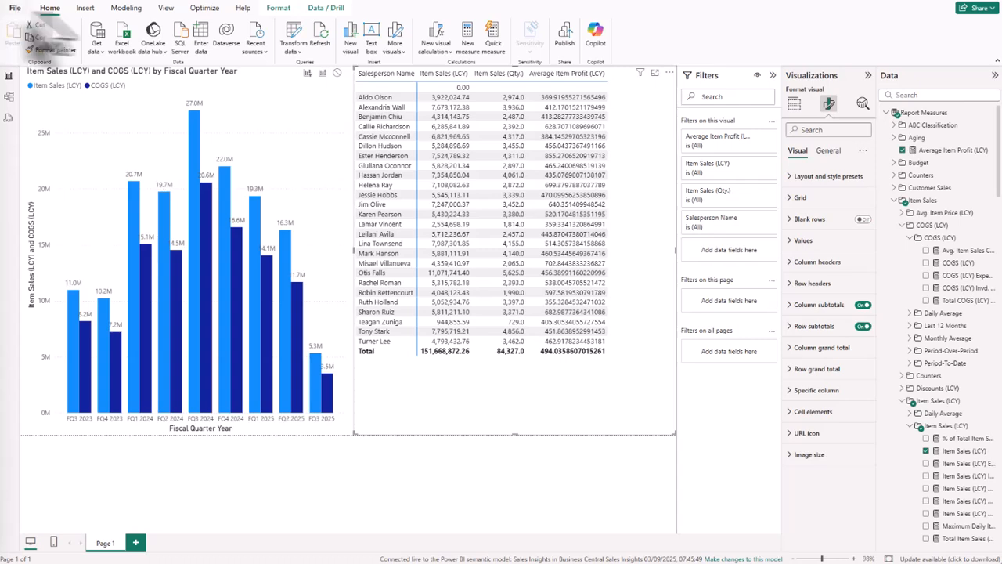
# Try to publish the report, agreeing to save the changes but cancelling the file save.
pyautogui.click(567, 41)
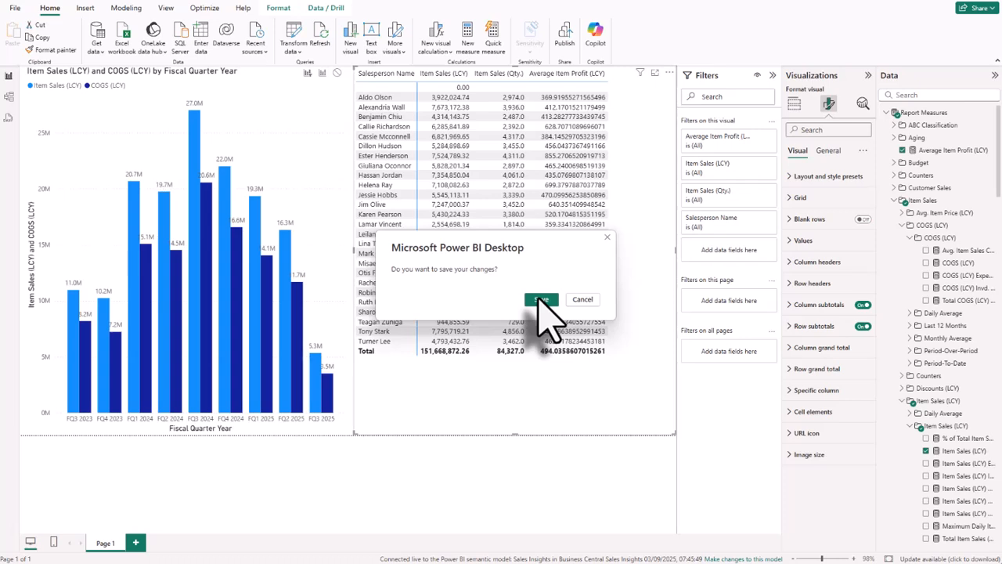
pyautogui.click(539, 300)
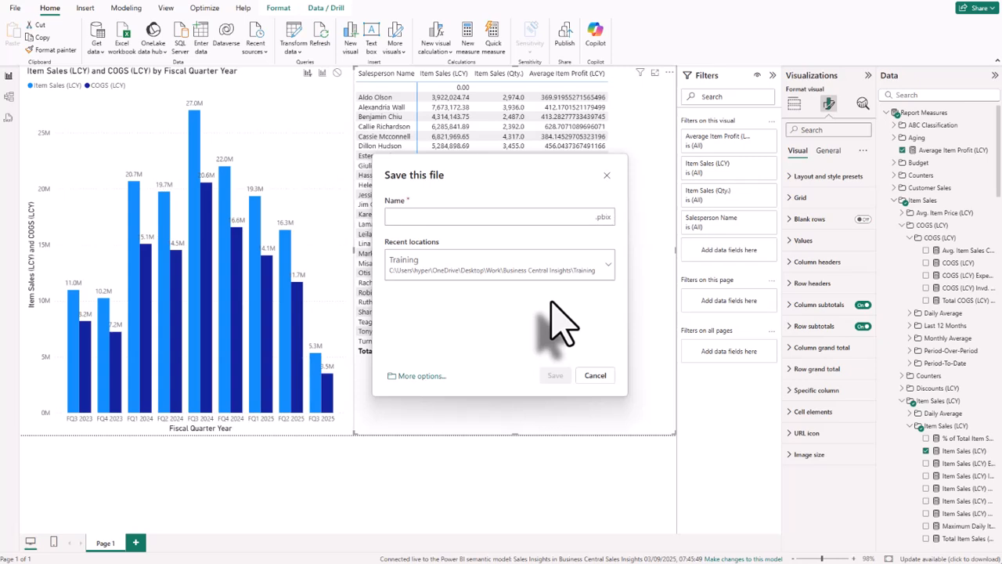
pyautogui.click(592, 375)
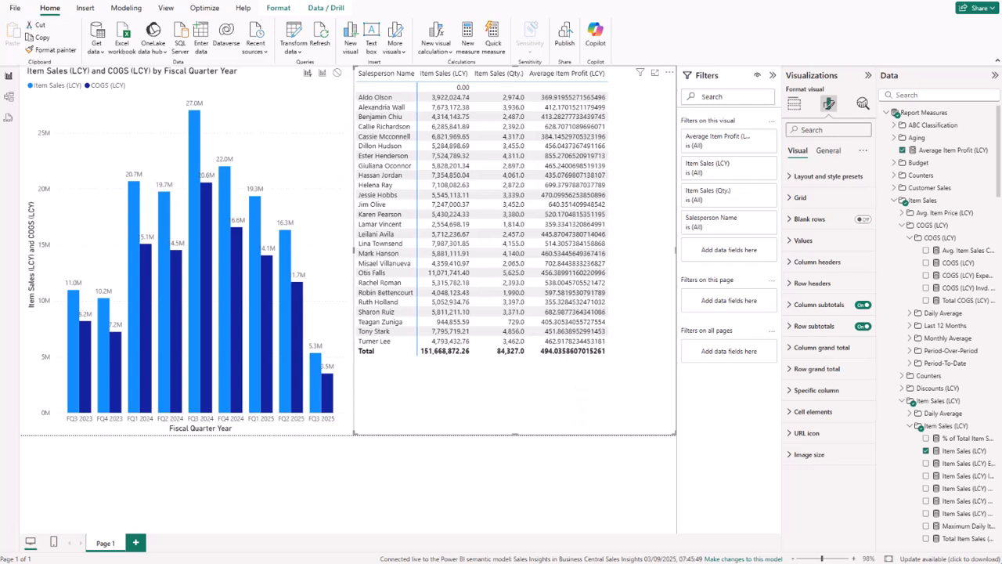